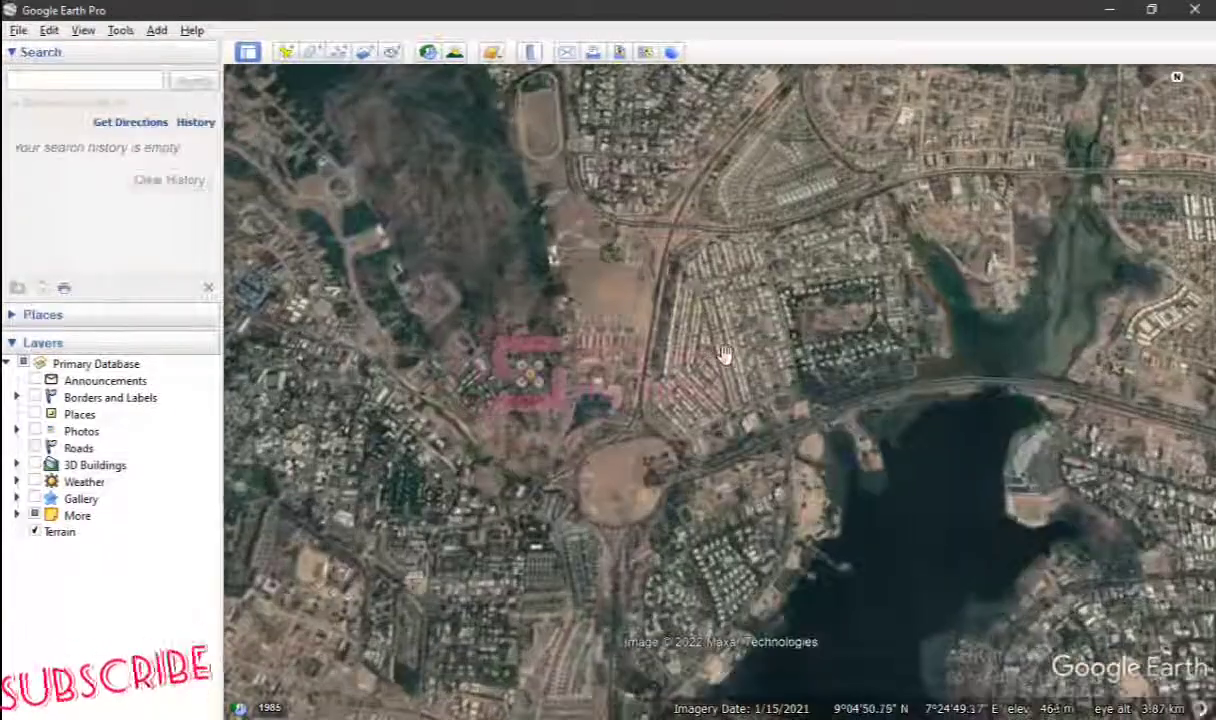
Zoom in and out over the dense housing estate to find a closer view
{"action": "scroll", "coordinate": [715, 352], "scroll_direction": "up", "scroll_amount": 2}
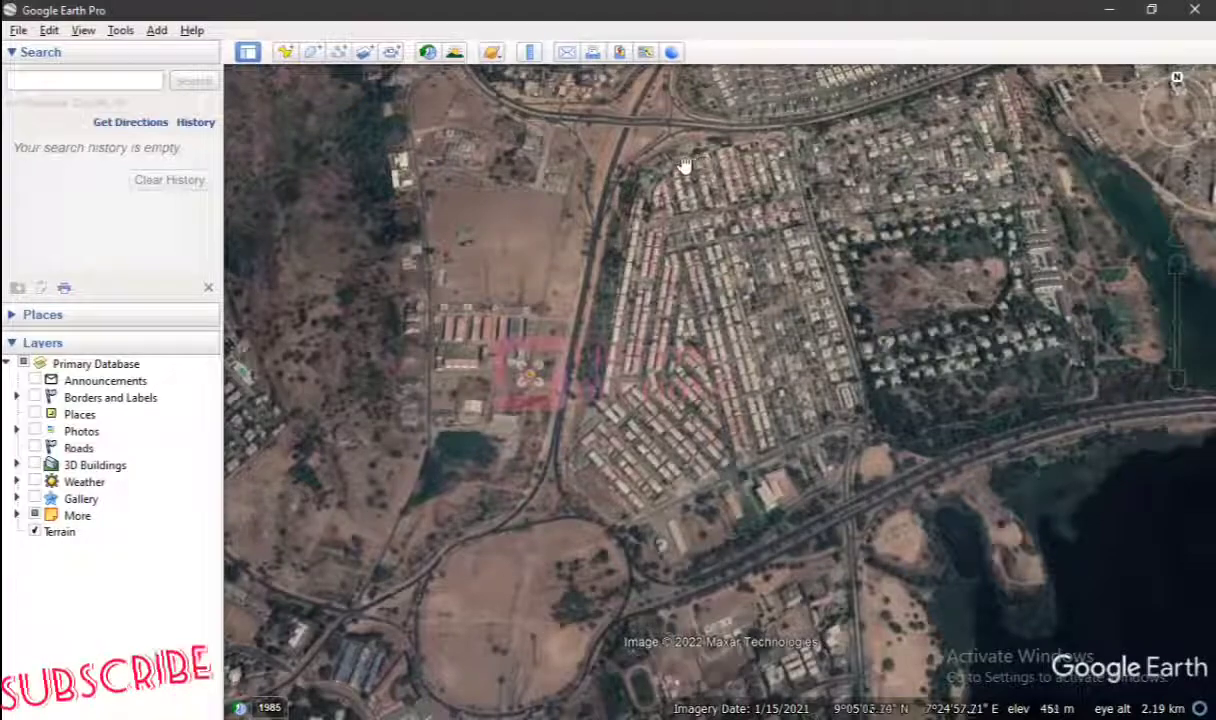
{"action": "scroll", "coordinate": [578, 204], "scroll_direction": "down", "scroll_amount": 3}
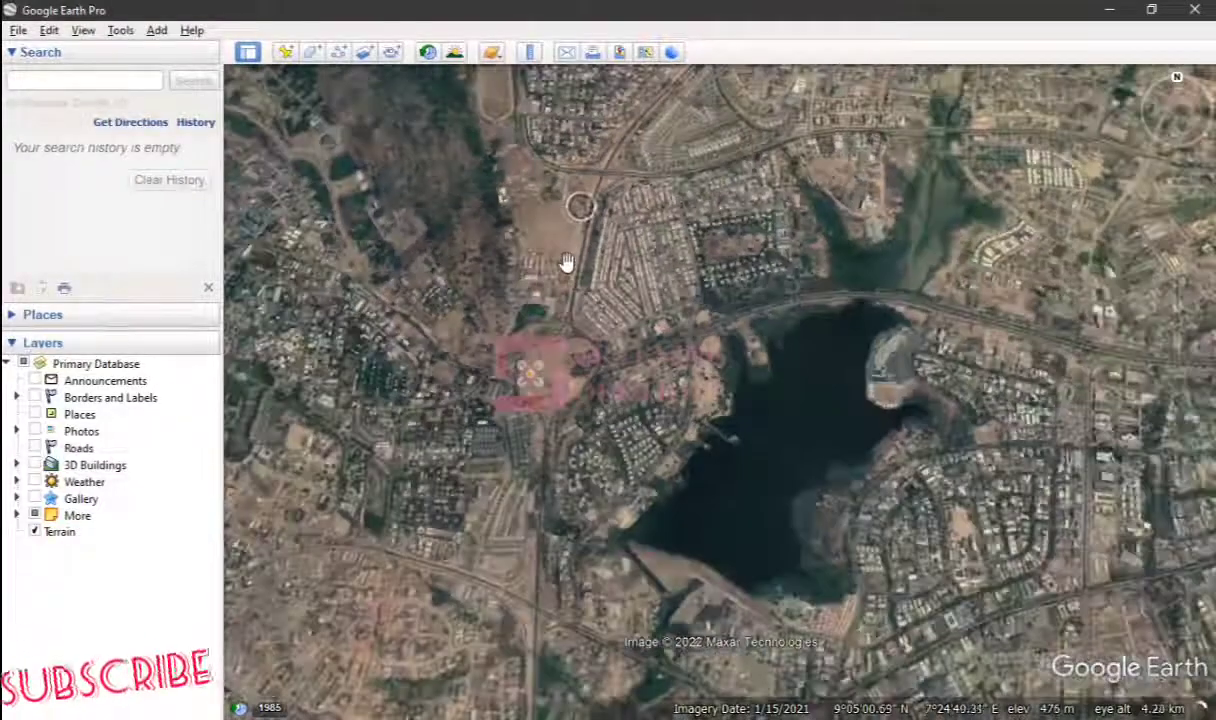
{"action": "scroll", "coordinate": [565, 270], "scroll_direction": "down", "scroll_amount": 3}
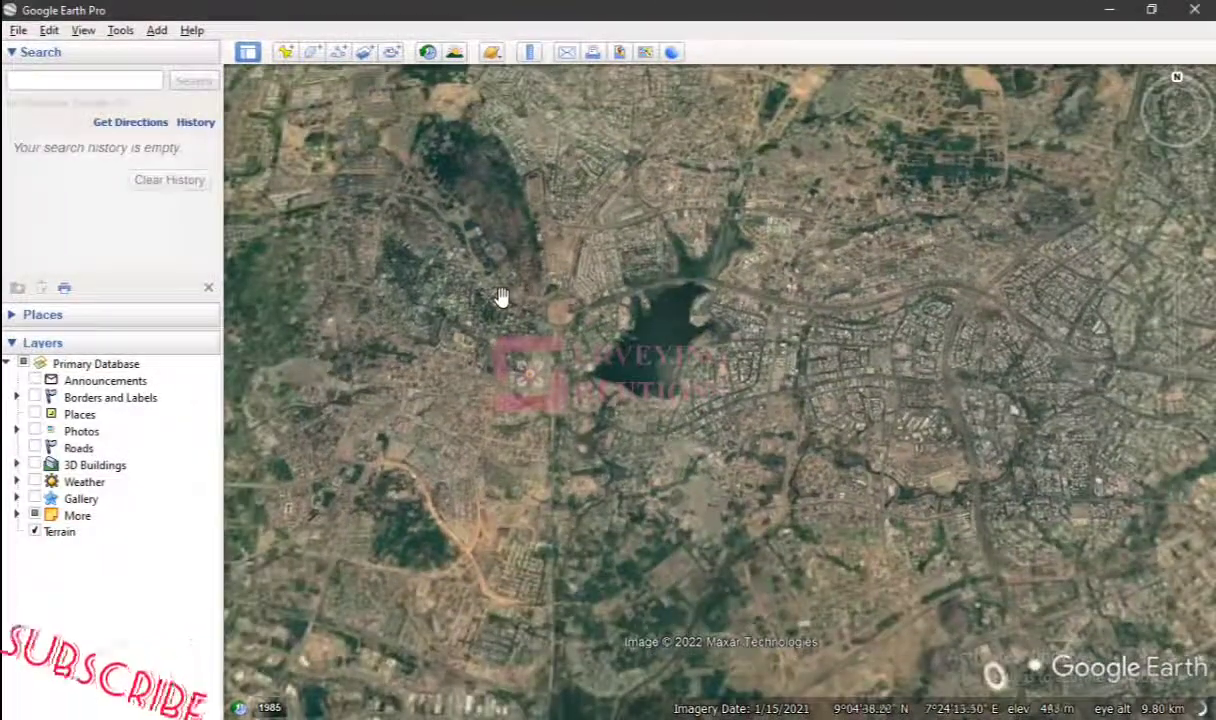
{"action": "scroll", "coordinate": [551, 238], "scroll_direction": "up", "scroll_amount": 2}
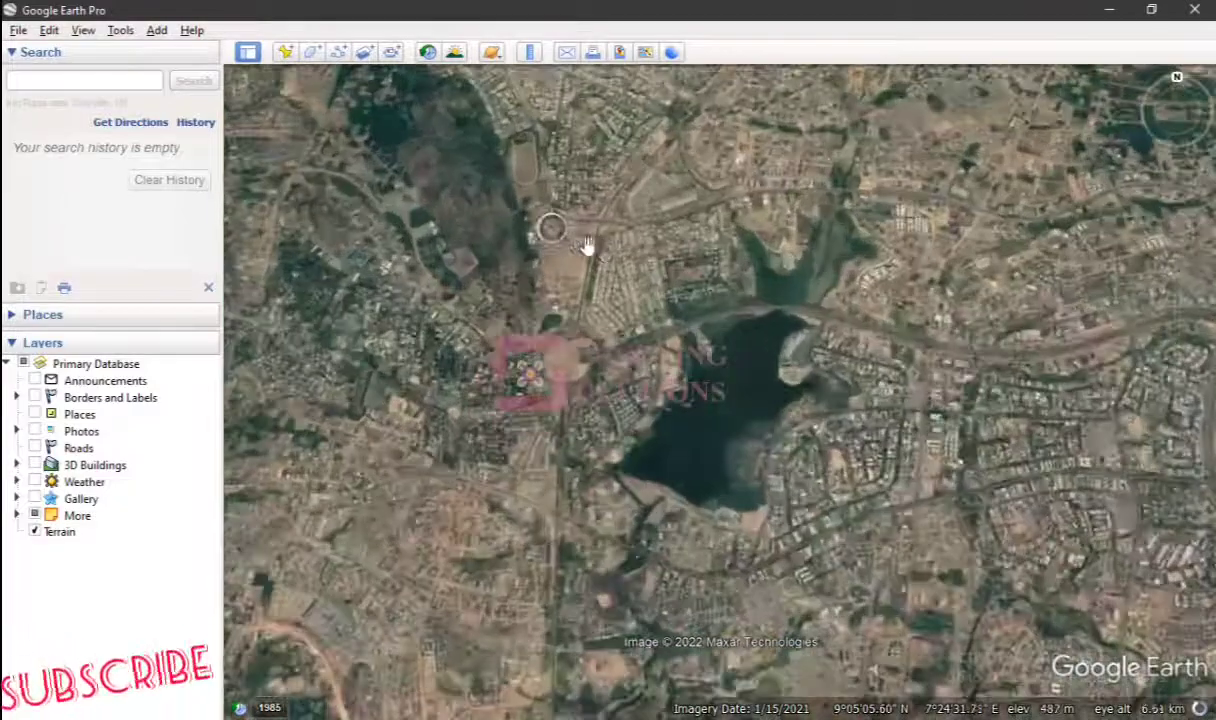
{"action": "scroll", "coordinate": [604, 254], "scroll_direction": "up", "scroll_amount": 2}
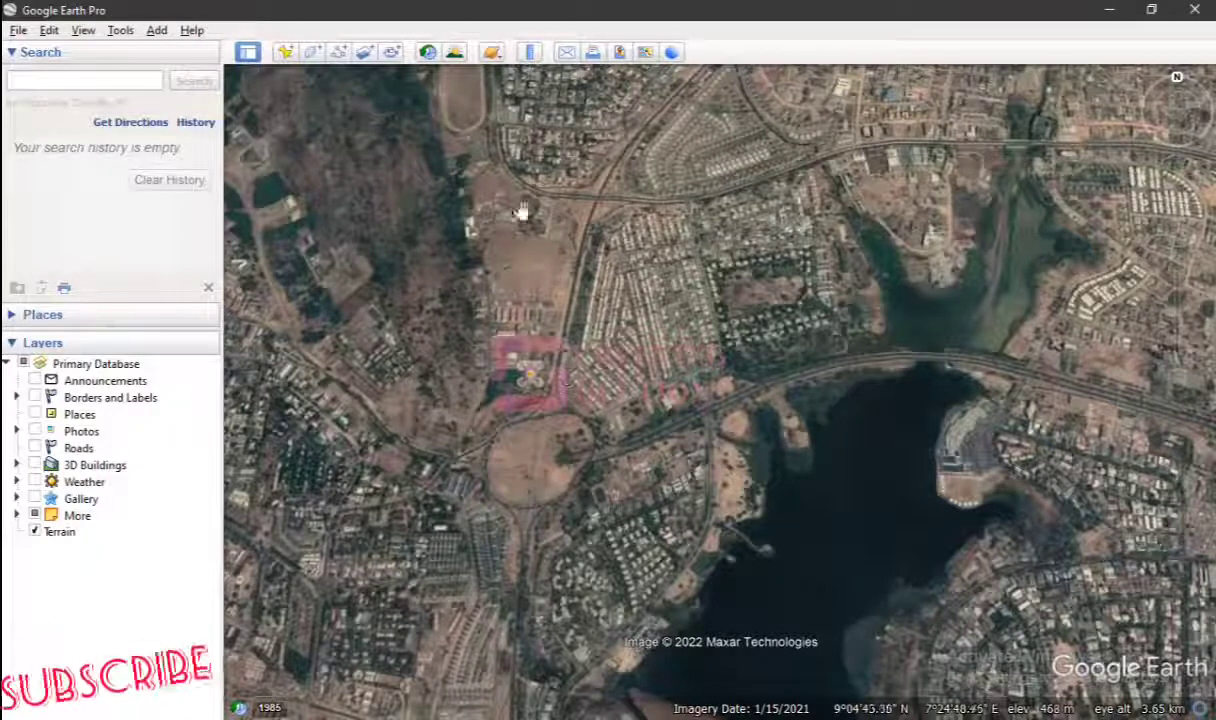
{"action": "left_click", "coordinate": [46, 86]}
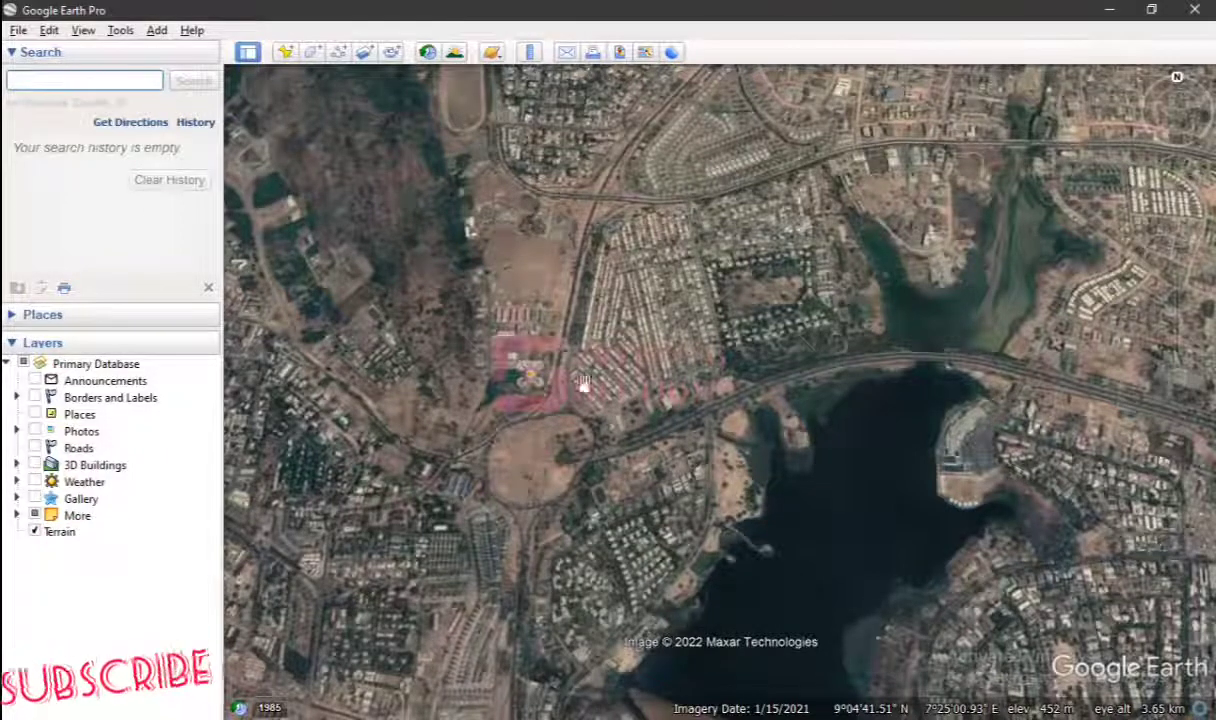
{"action": "scroll", "coordinate": [651, 332], "scroll_direction": "down", "scroll_amount": 3}
{"action": "scroll", "coordinate": [616, 245], "scroll_direction": "up", "scroll_amount": 3}
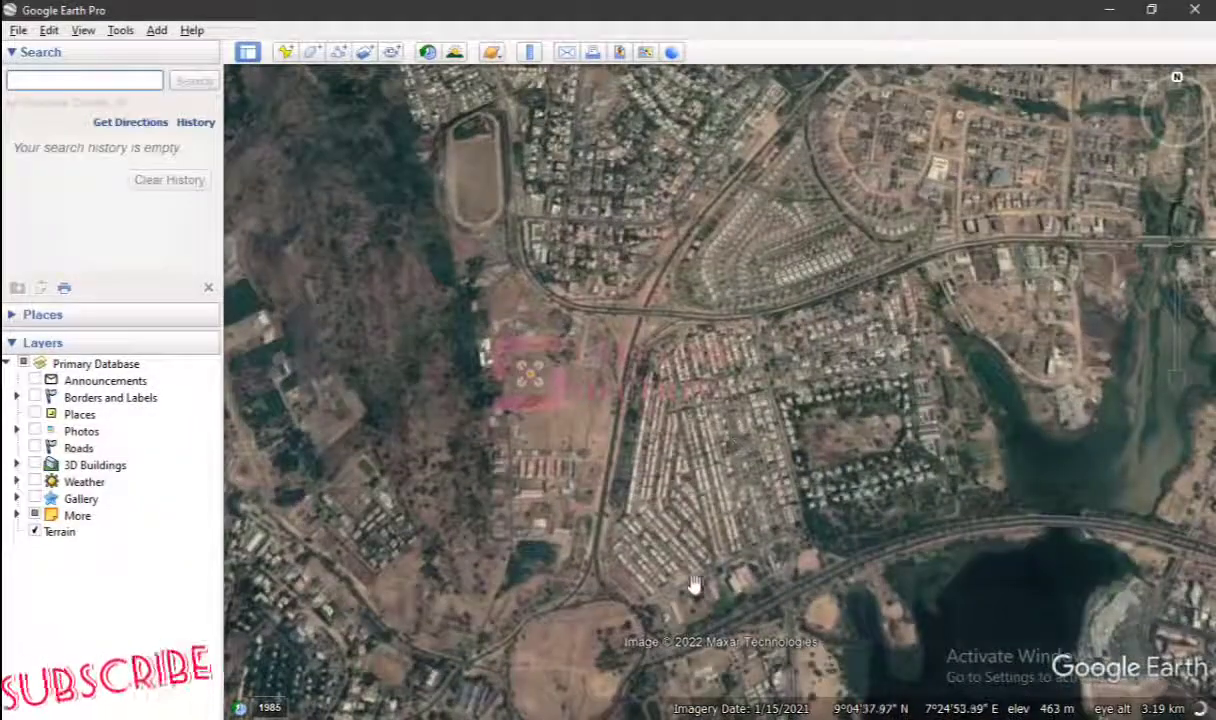
{"action": "scroll", "coordinate": [655, 578], "scroll_direction": "up", "scroll_amount": 3}
{"action": "scroll", "coordinate": [697, 512], "scroll_direction": "down", "scroll_amount": 2}
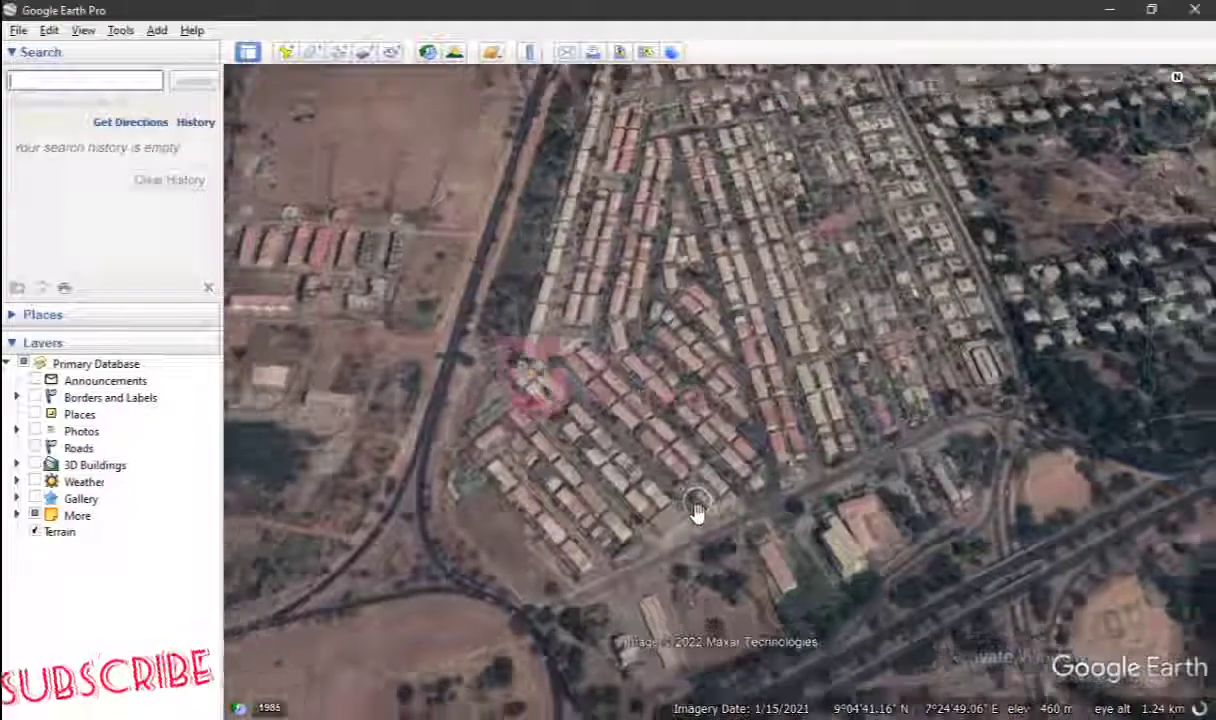
Pan to centre the housing estate, lake at lower right, at about 2.27 km altitude
{"action": "left_click_drag", "start_coordinate": [781, 177], "coordinate": [740, 278]}
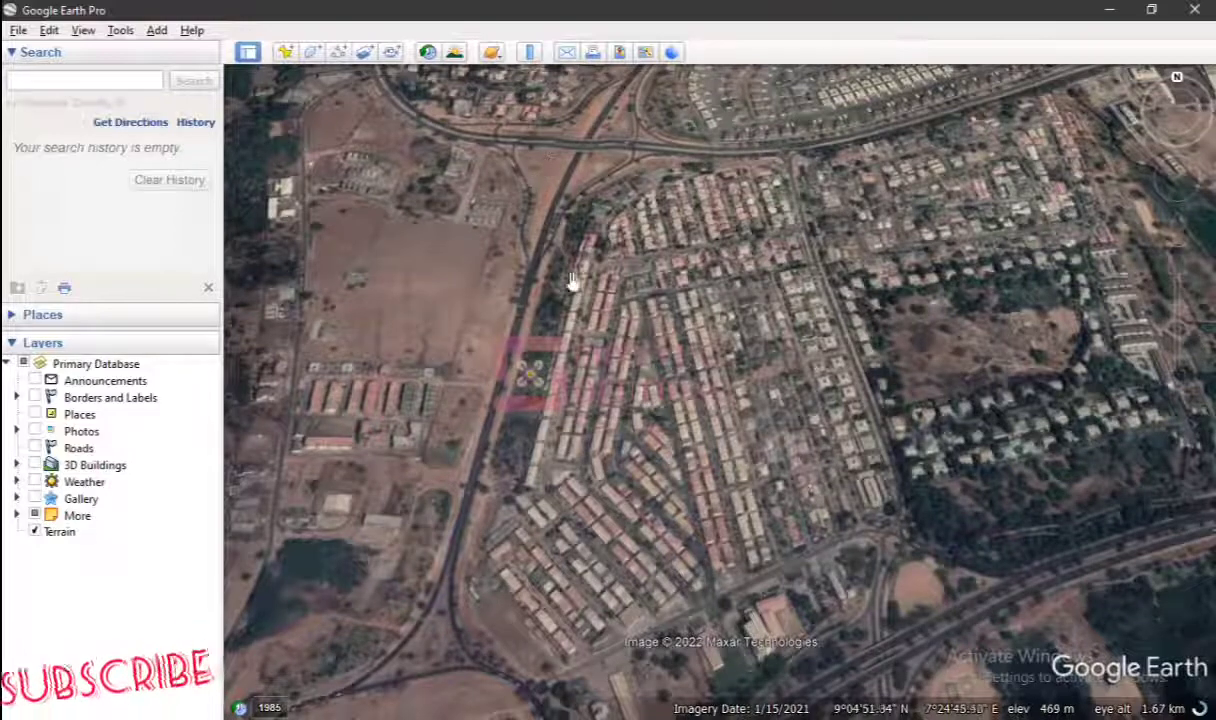
{"action": "left_click_drag", "start_coordinate": [366, 222], "coordinate": [355, 220]}
{"action": "scroll", "coordinate": [355, 220], "scroll_direction": "down", "scroll_amount": 3}
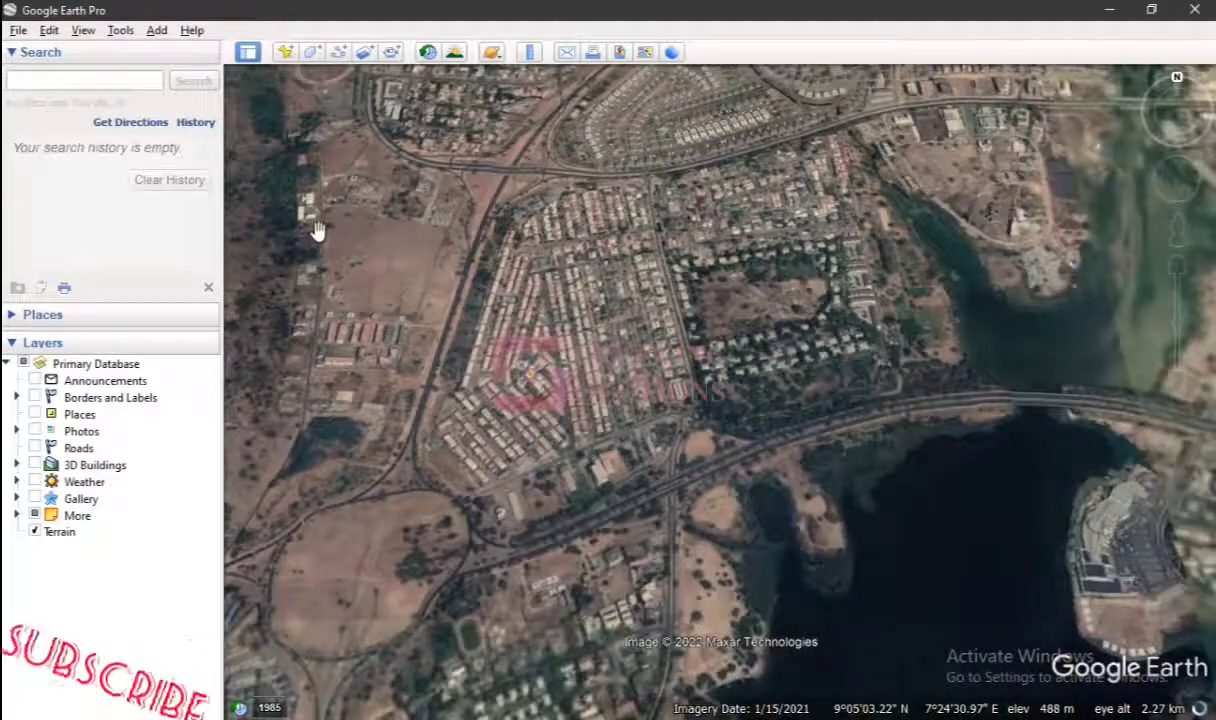
{"action": "scroll", "coordinate": [337, 212], "scroll_direction": "up", "scroll_amount": 1}
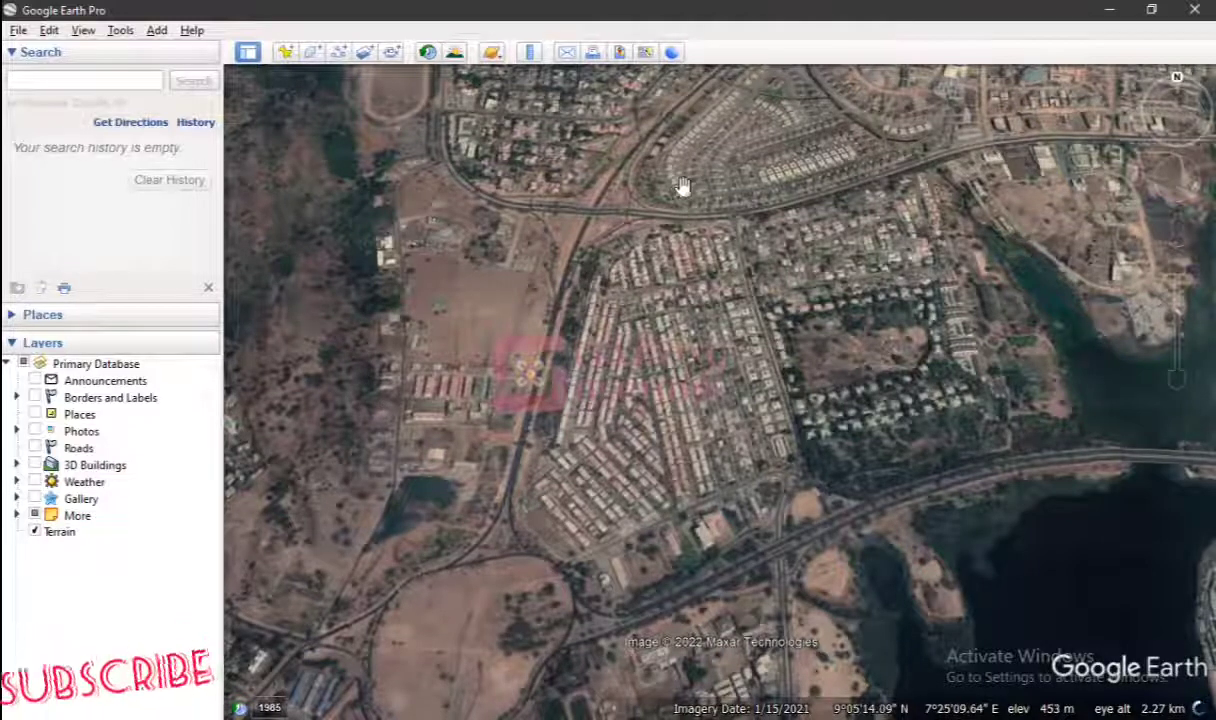
Turn on historical imagery and step back through January 2021, October 2020, February and January 2020
{"action": "left_click", "coordinate": [429, 57]}
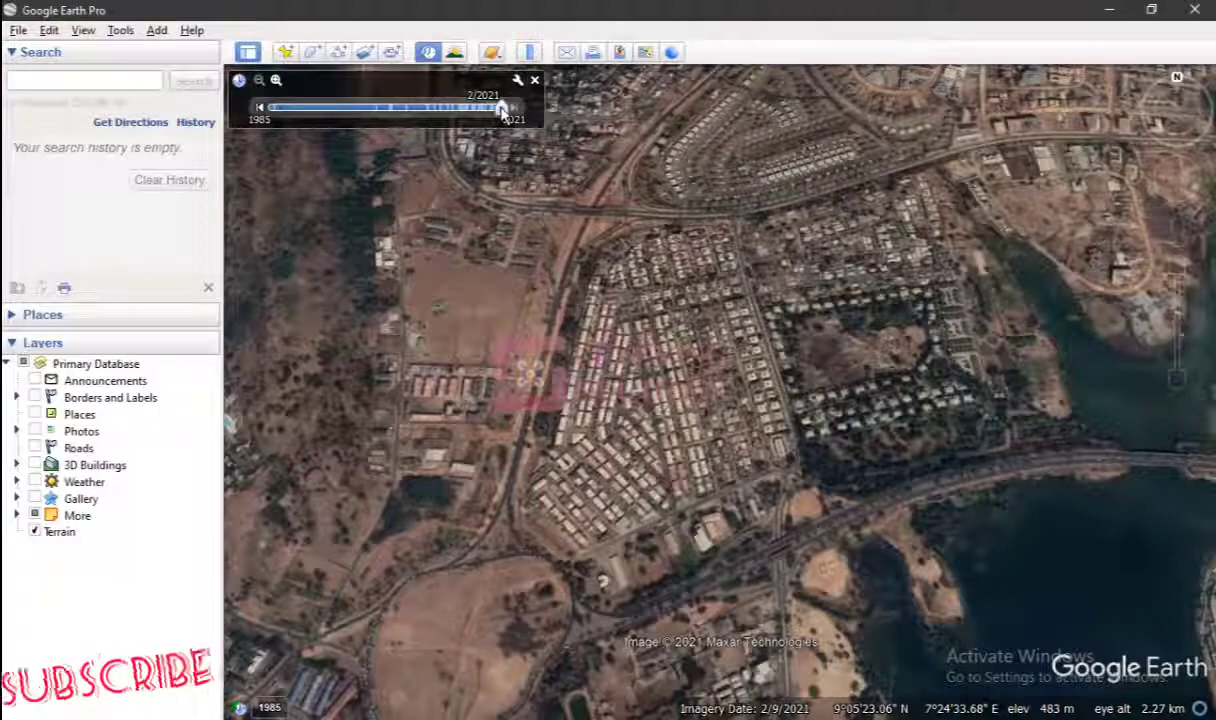
{"action": "left_click", "coordinate": [260, 108]}
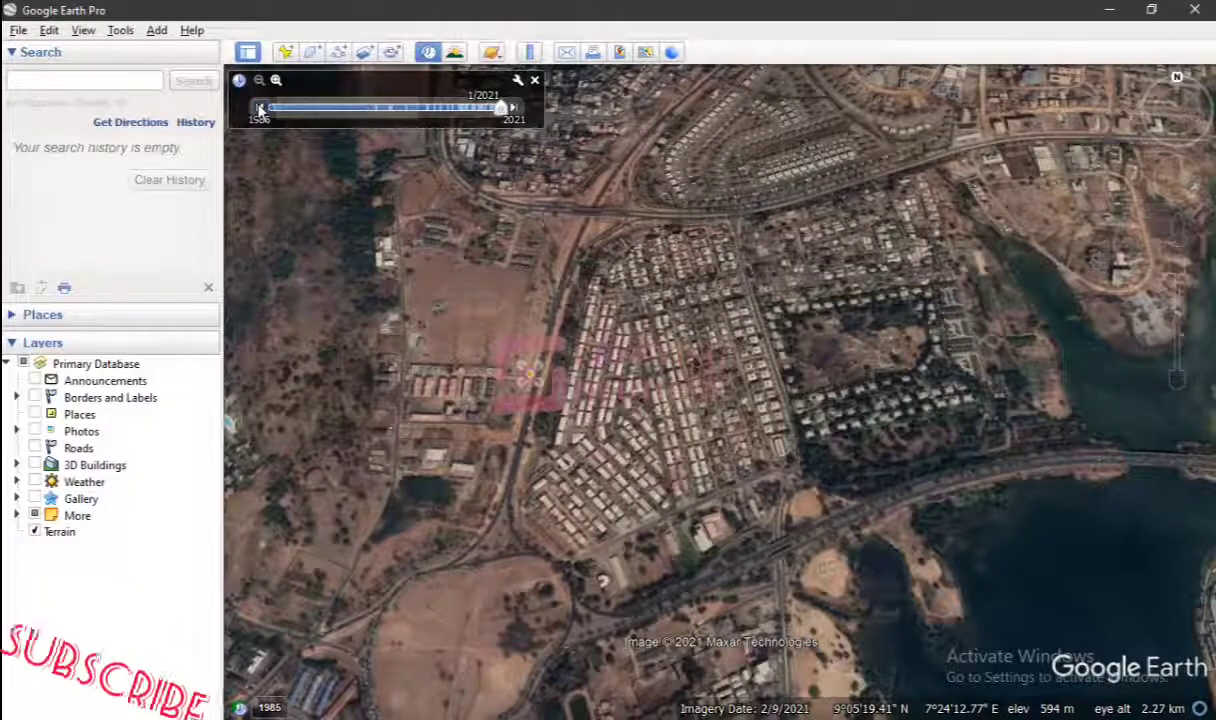
{"action": "left_click", "coordinate": [260, 108]}
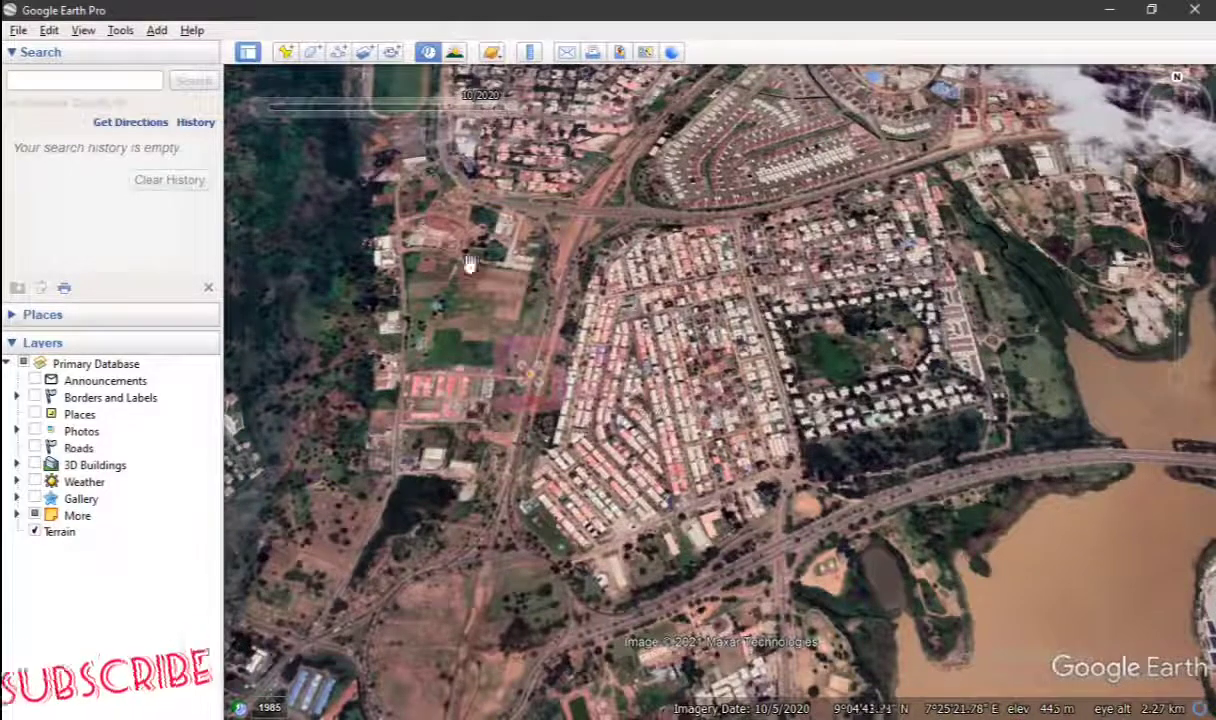
{"action": "mouse_move", "coordinate": [258, 112]}
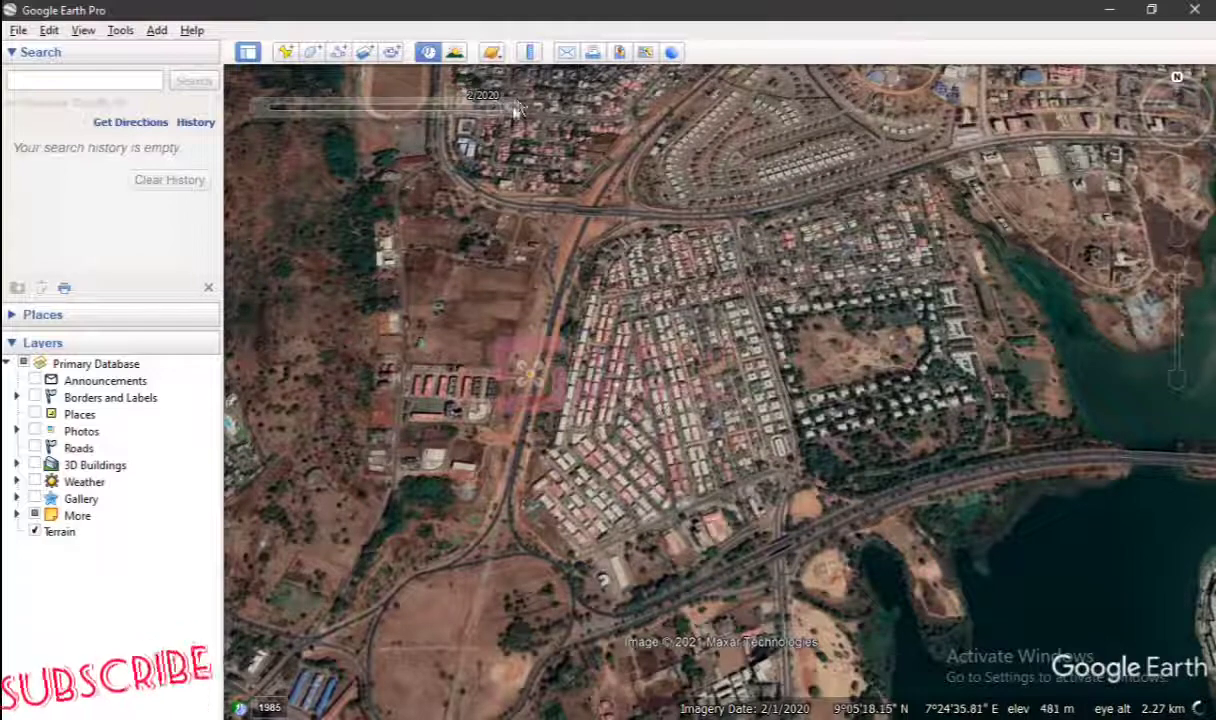
{"action": "mouse_move", "coordinate": [513, 112]}
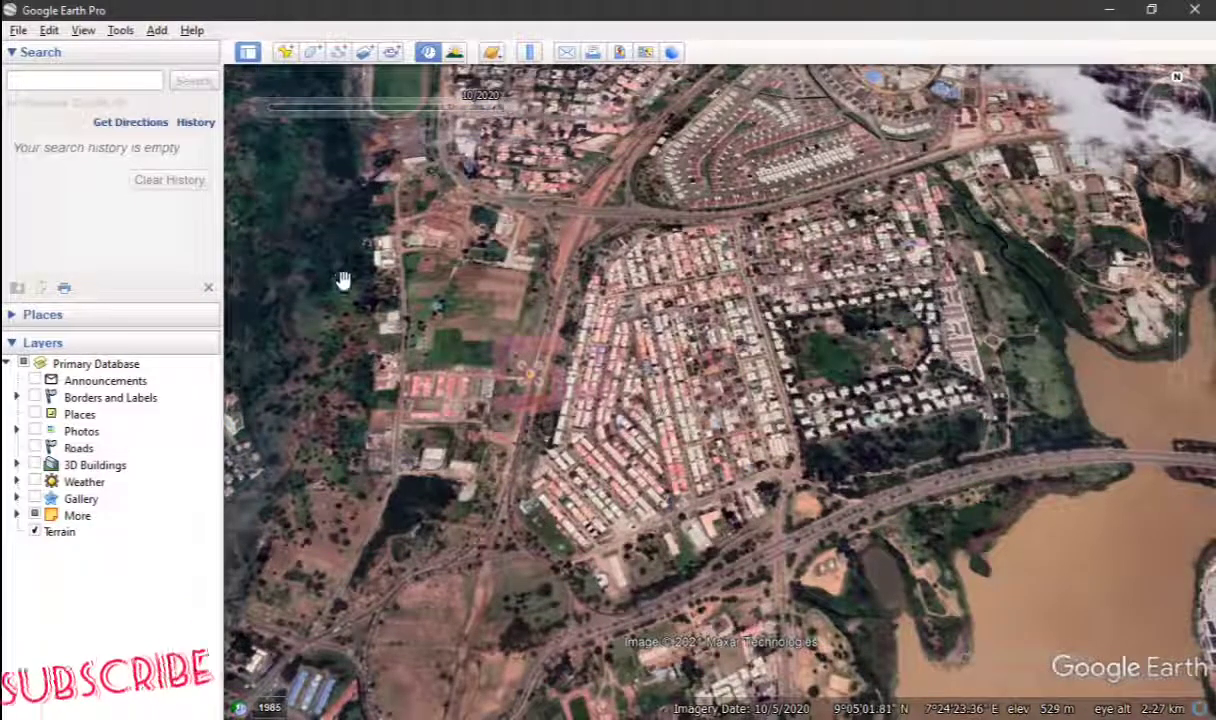
{"action": "left_click", "coordinate": [258, 108]}
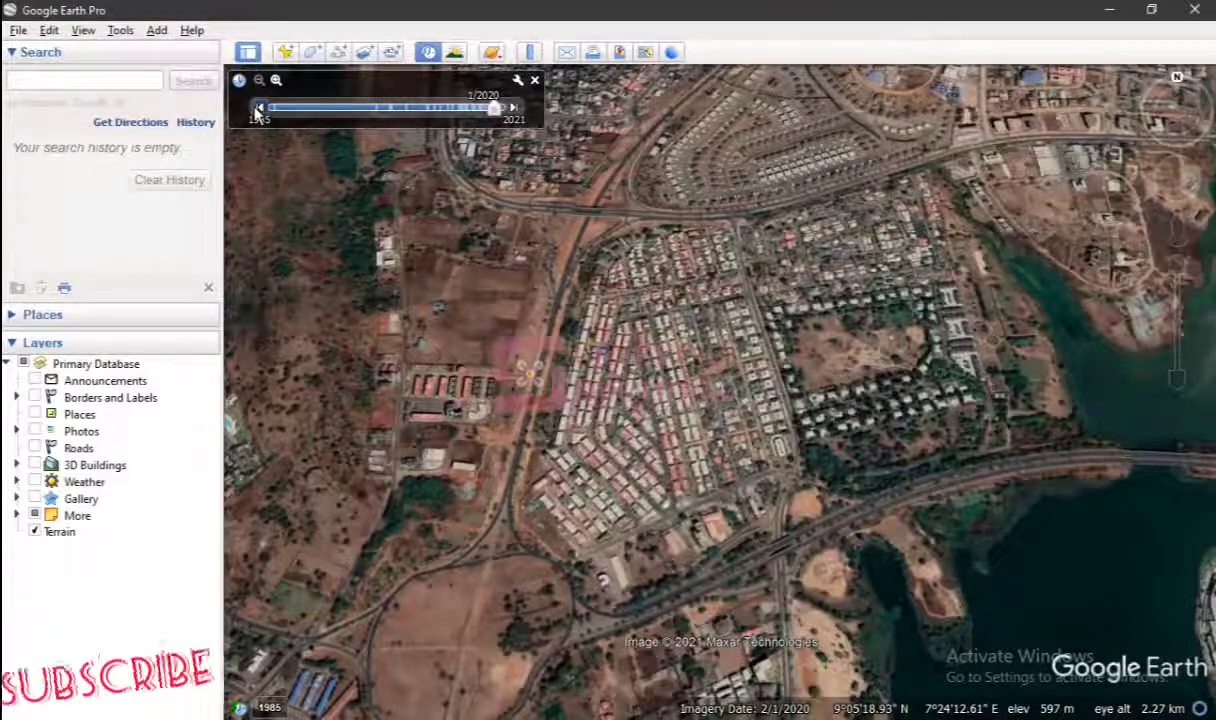
{"action": "left_click", "coordinate": [258, 108]}
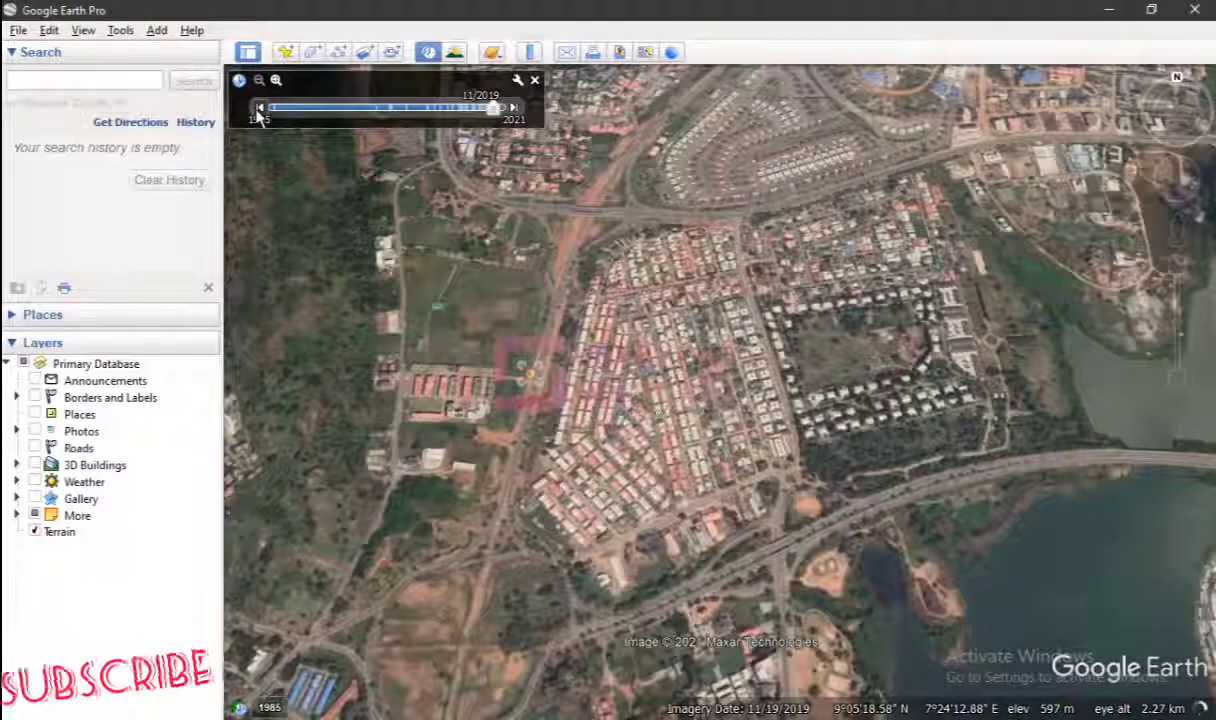
In Date and Time Options, step the end date year back from 2020 to 2017
{"action": "left_click", "coordinate": [517, 83]}
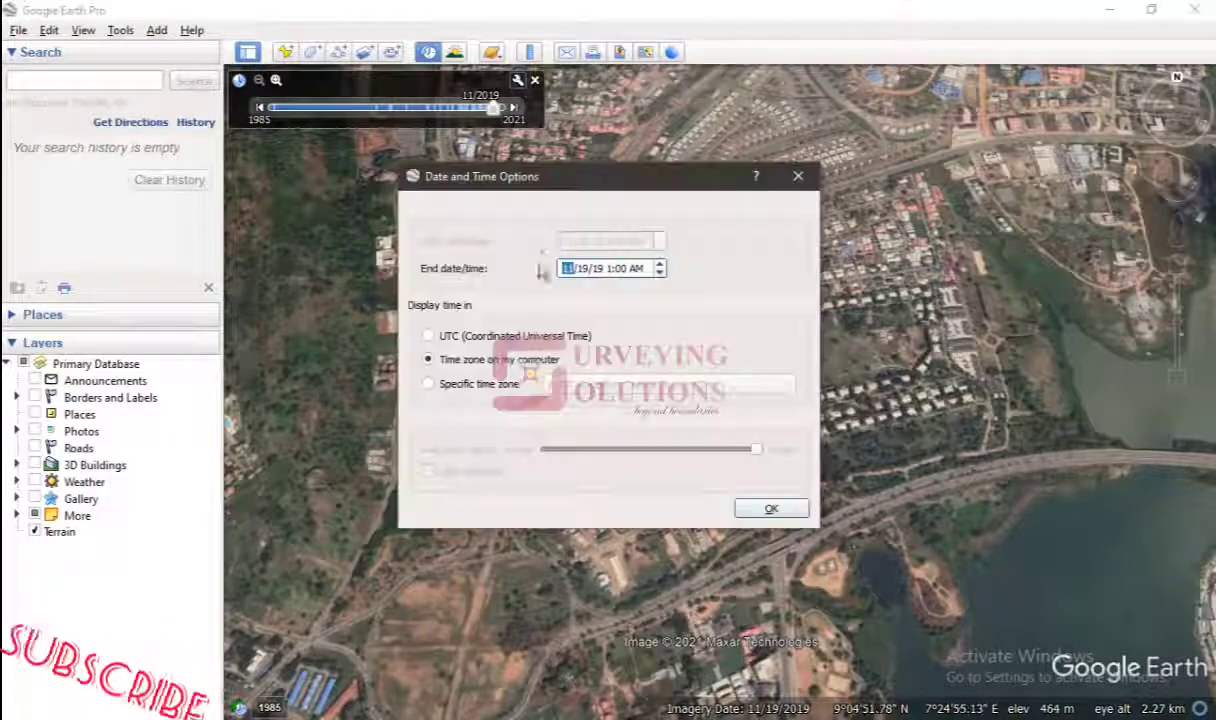
{"action": "left_click_drag", "start_coordinate": [585, 180], "coordinate": [212, 223]}
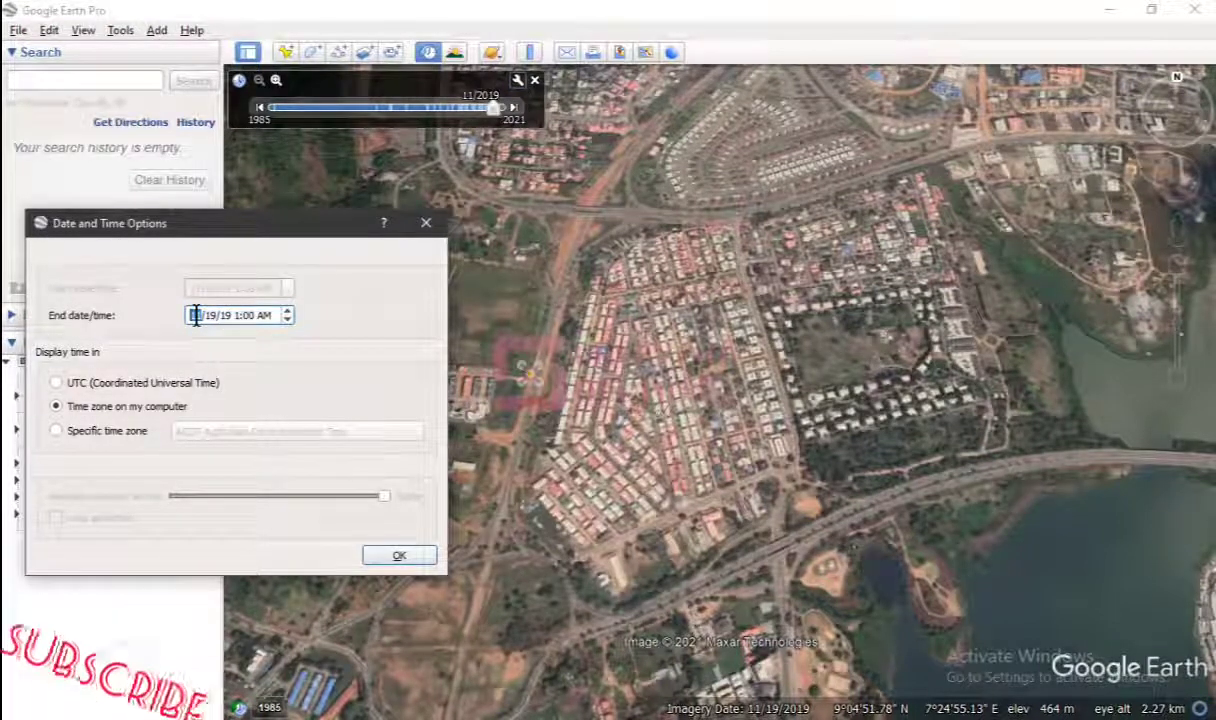
{"action": "scroll", "coordinate": [196, 315], "scroll_direction": "up", "scroll_amount": 1}
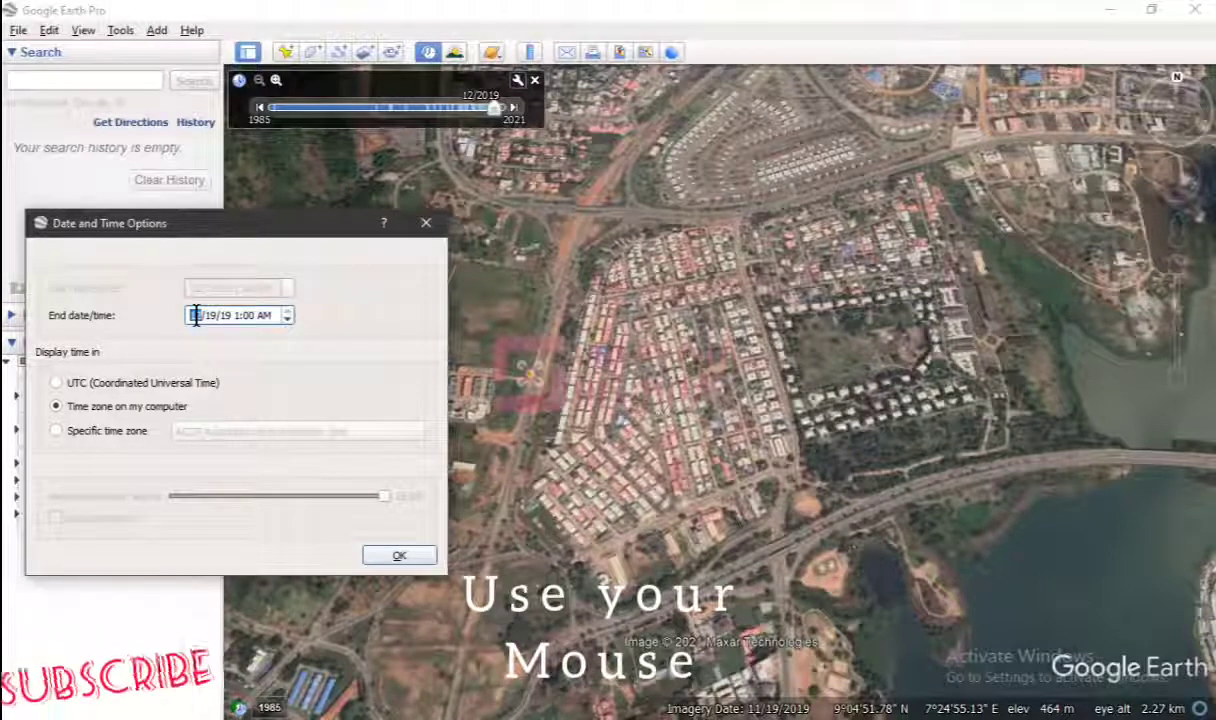
{"action": "scroll", "coordinate": [196, 315], "scroll_direction": "down", "scroll_amount": 2}
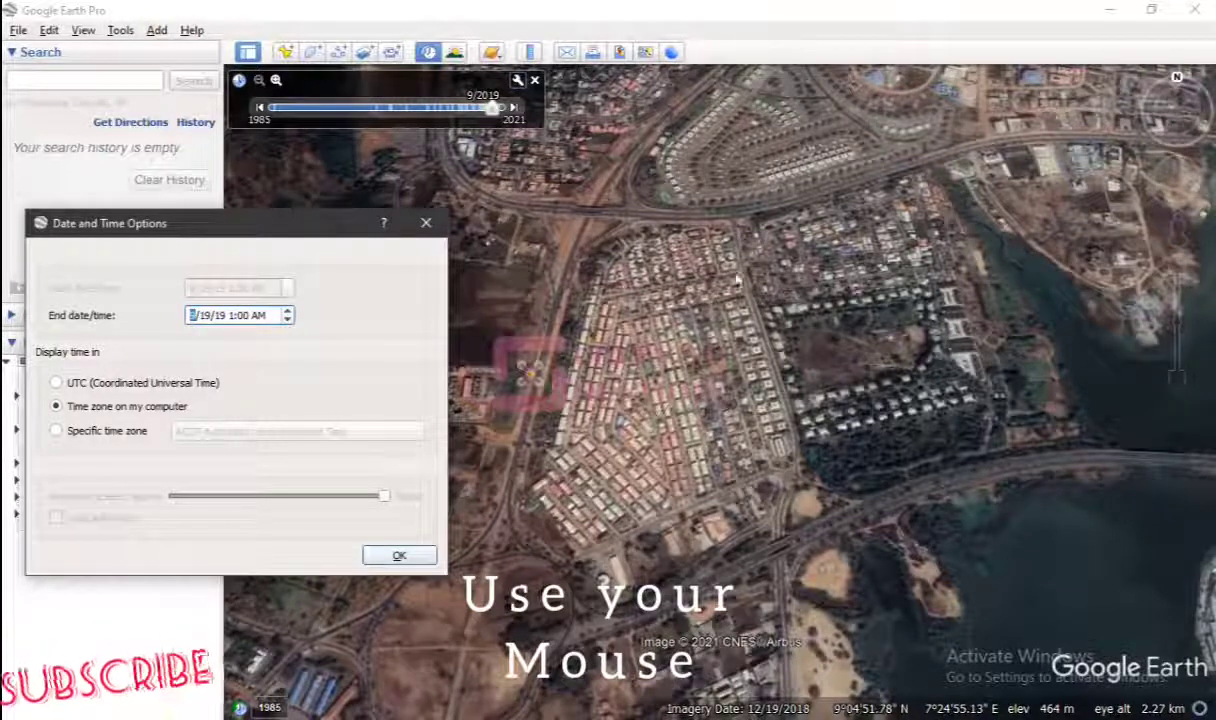
{"action": "left_click", "coordinate": [216, 316]}
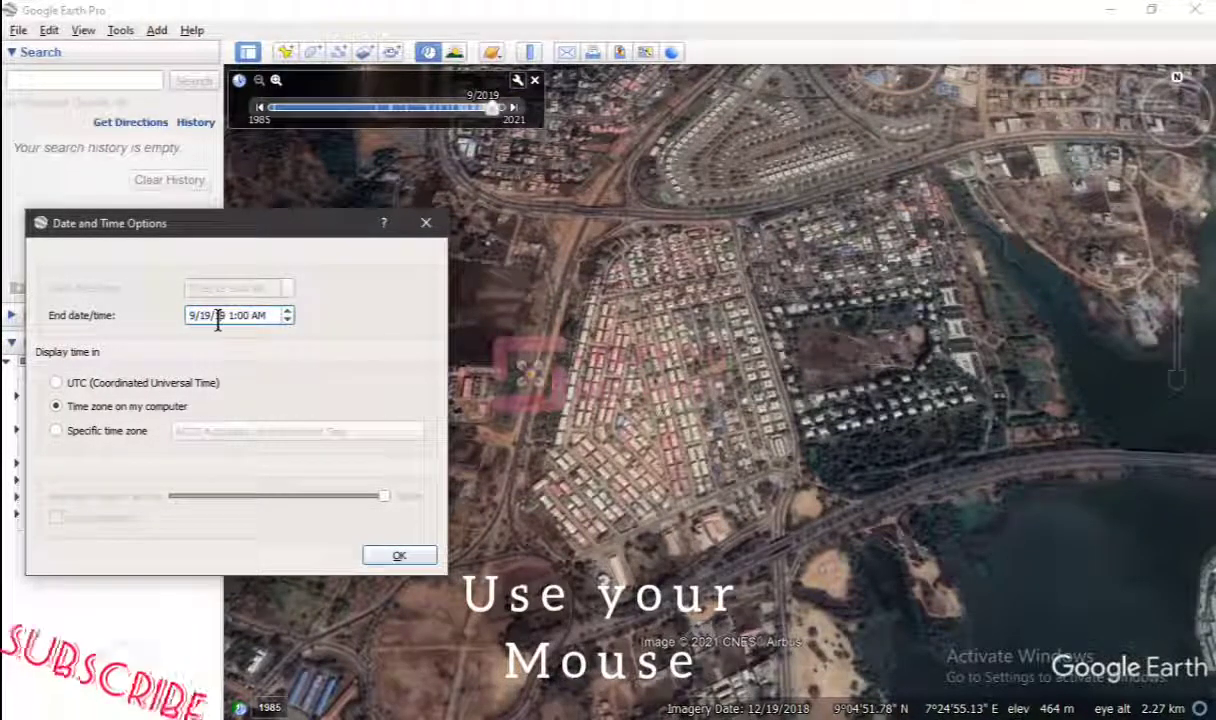
{"action": "key", "text": "Up"}
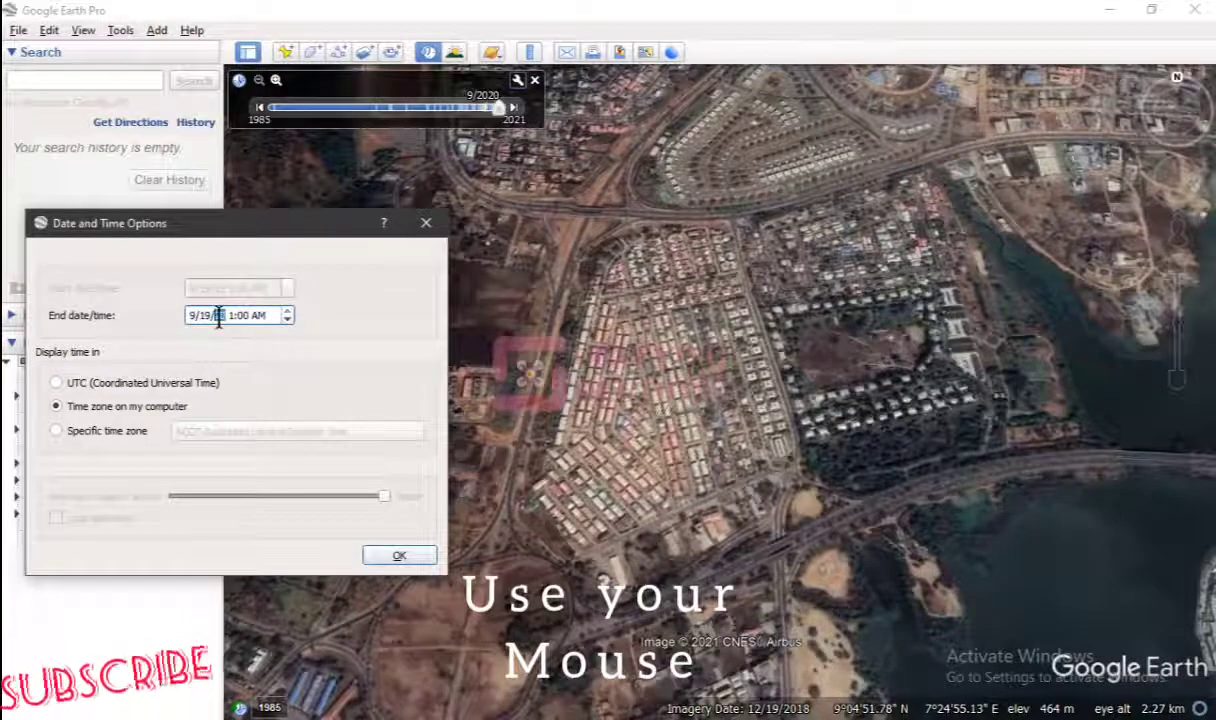
{"action": "key", "text": "Down"}
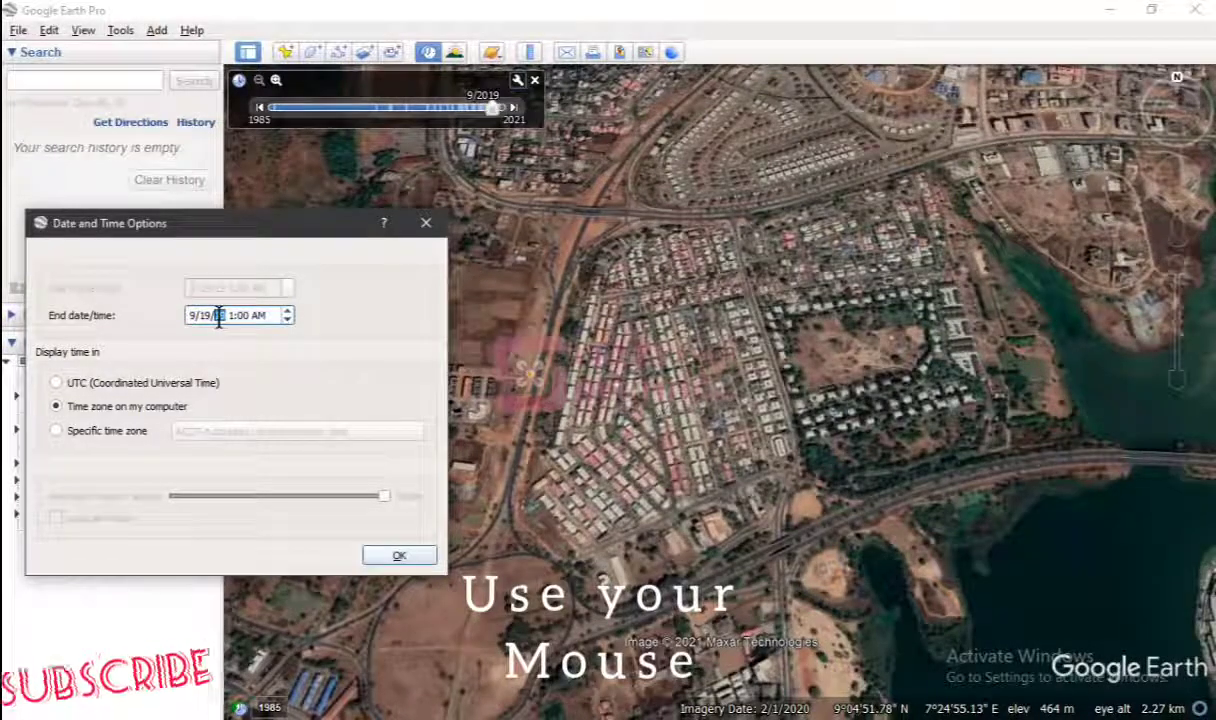
{"action": "key", "text": "Down"}
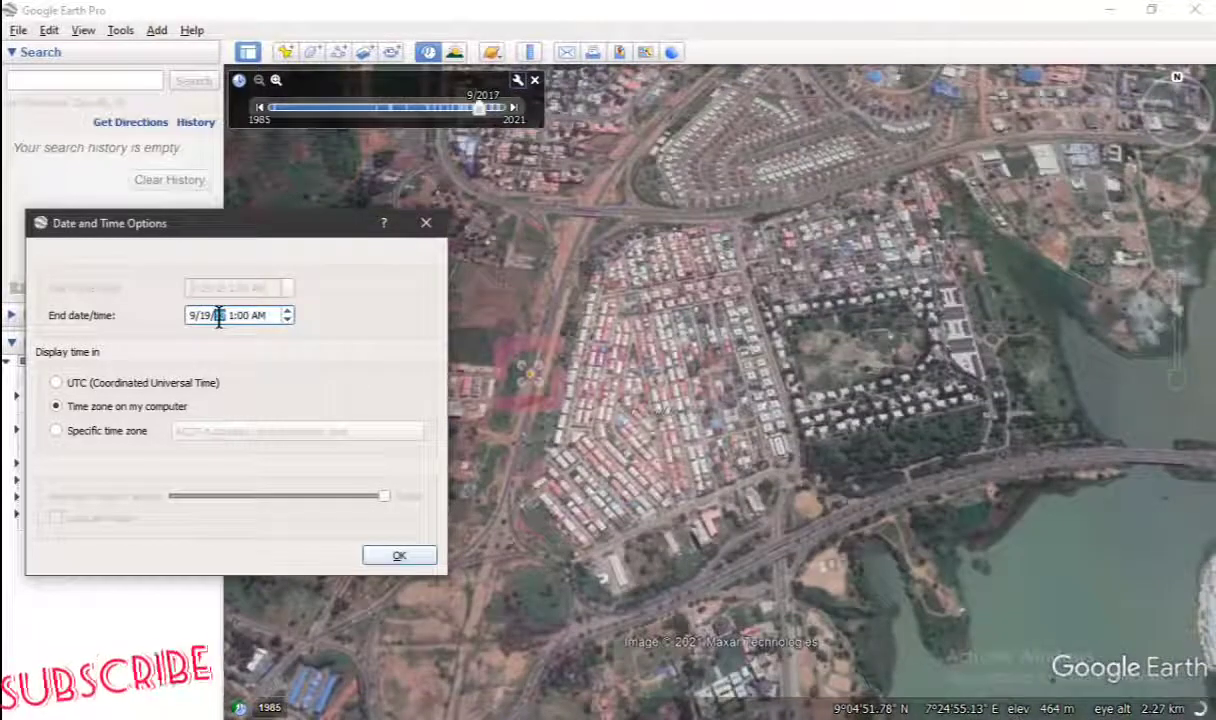
{"action": "key", "text": "Down"}
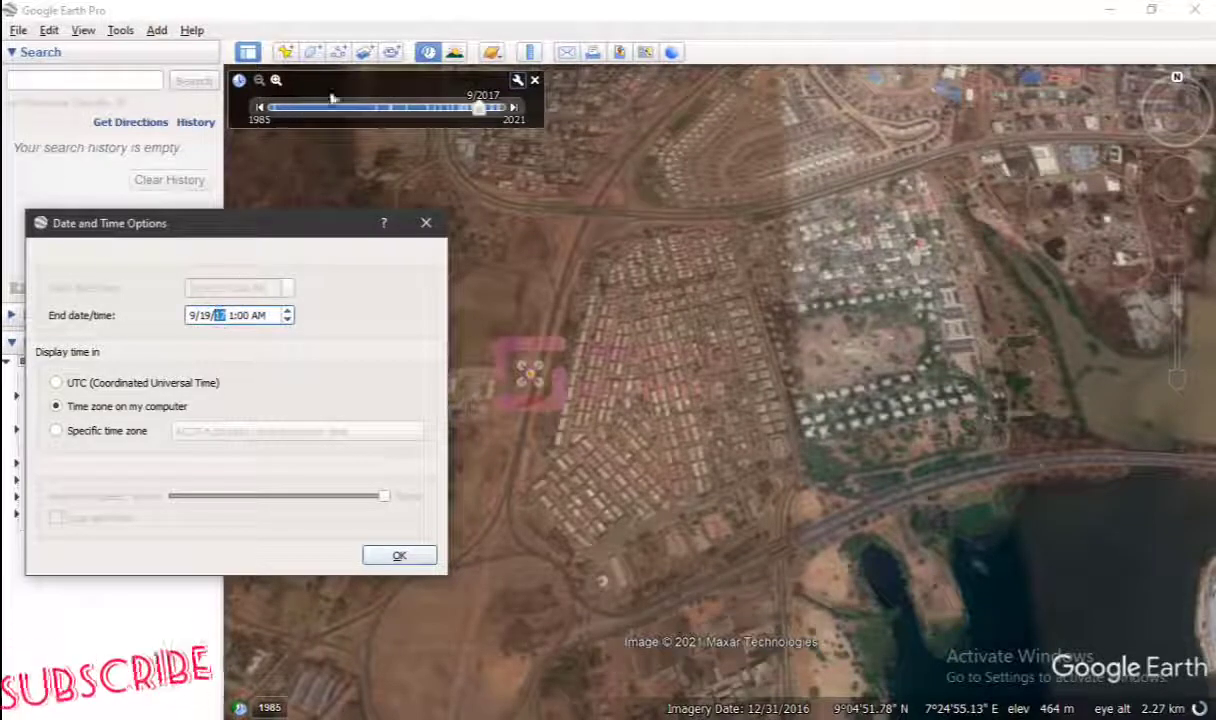
Step the imagery year on to 2016 and 2014, then close the date and time options
{"action": "left_click_drag", "start_coordinate": [258, 229], "coordinate": [813, 200]}
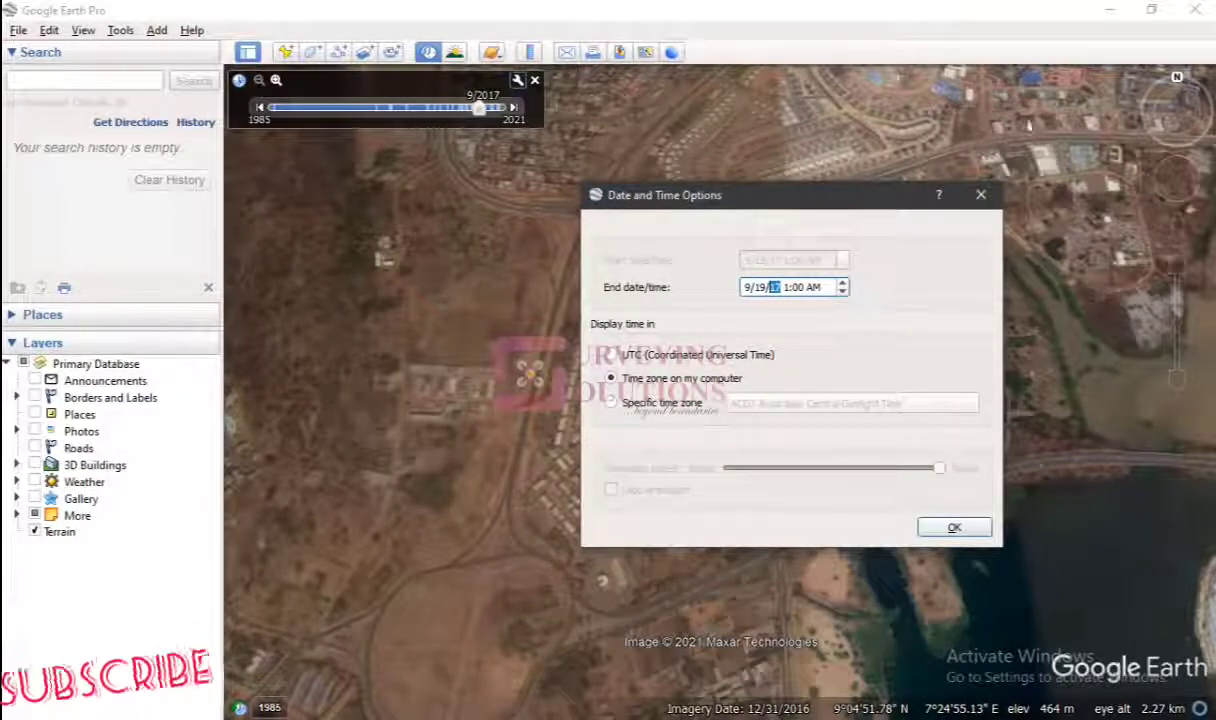
{"action": "left_click_drag", "start_coordinate": [760, 195], "coordinate": [201, 242]}
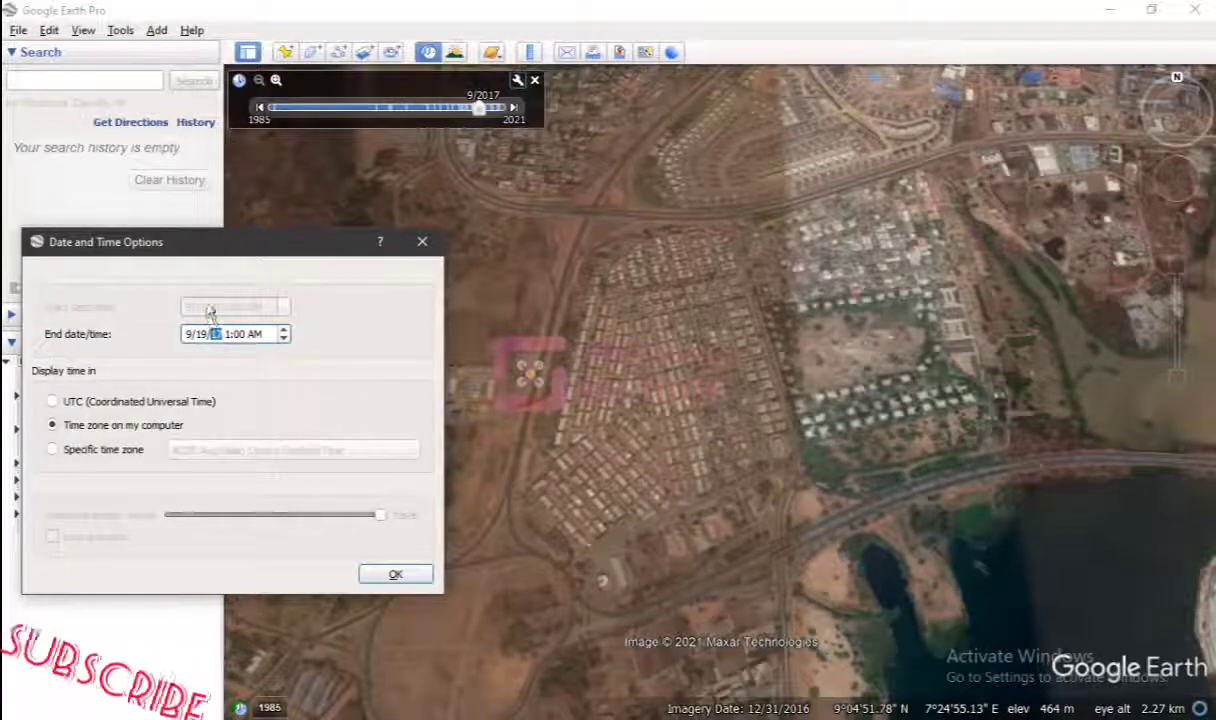
{"action": "key", "text": "Down"}
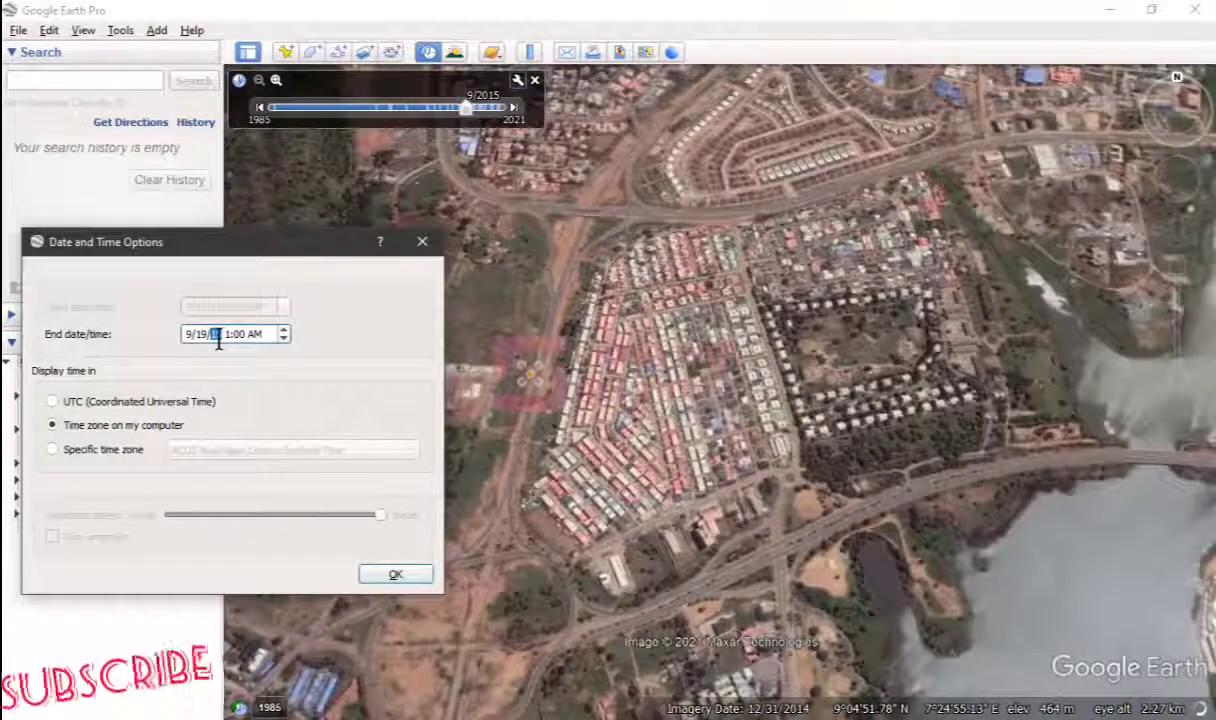
{"action": "key", "text": "Down"}
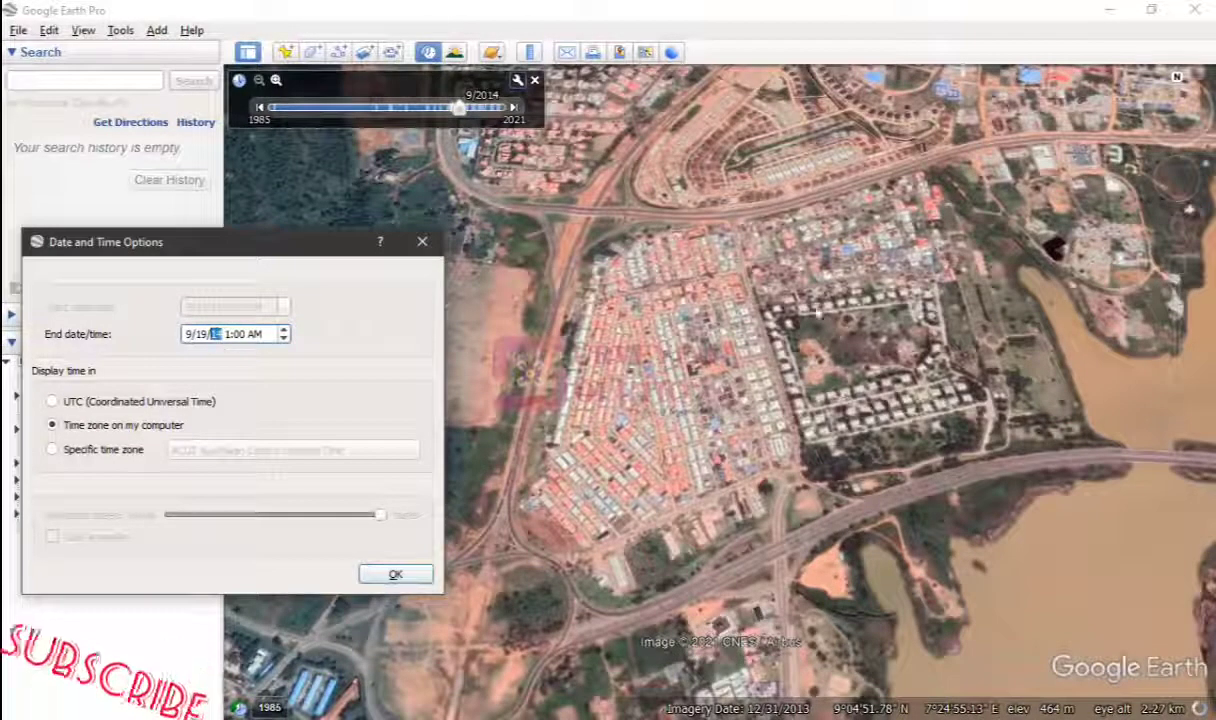
{"action": "left_click_drag", "start_coordinate": [282, 247], "coordinate": [285, 374]}
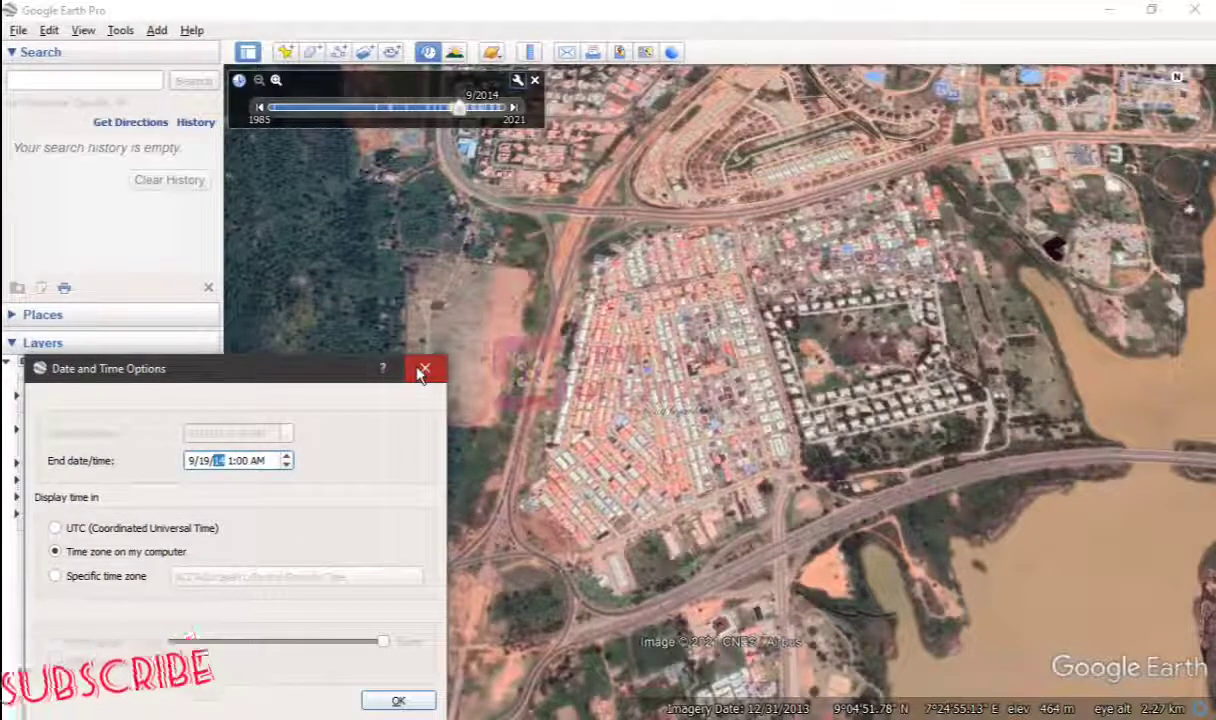
{"action": "left_click", "coordinate": [426, 369]}
{"action": "scroll", "coordinate": [578, 261], "scroll_direction": "down", "scroll_amount": 2}
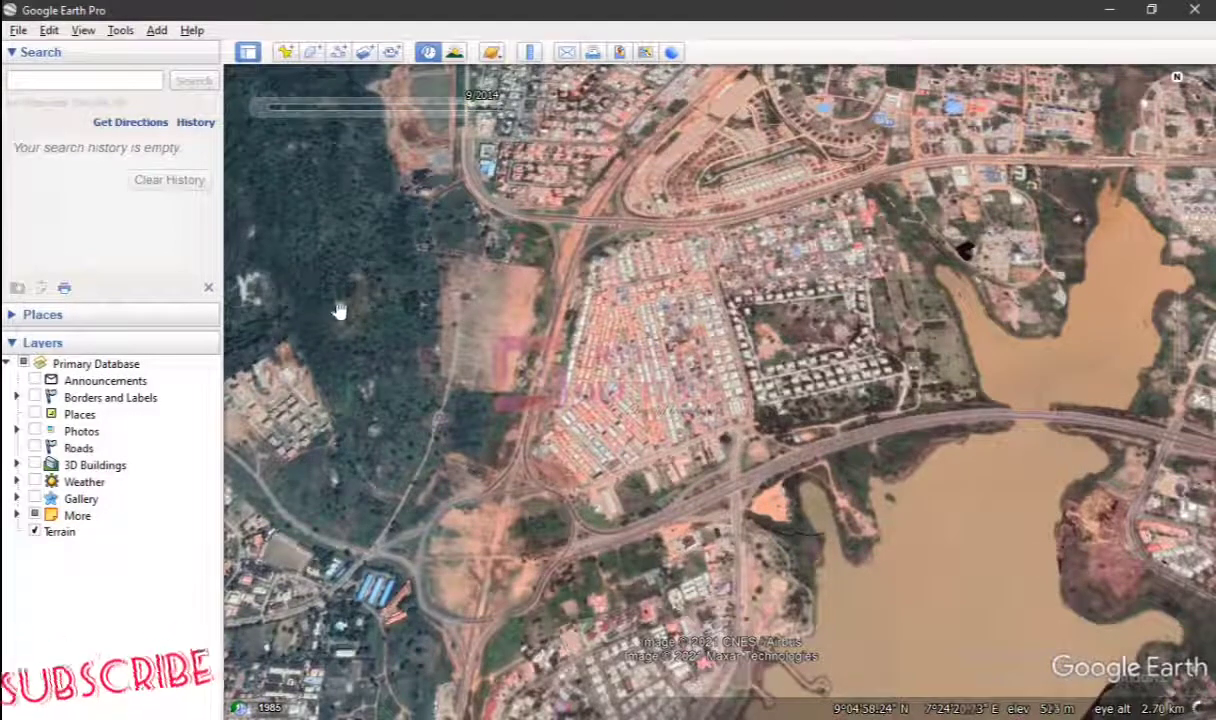
{"action": "scroll", "coordinate": [640, 366], "scroll_direction": "up", "scroll_amount": 3}
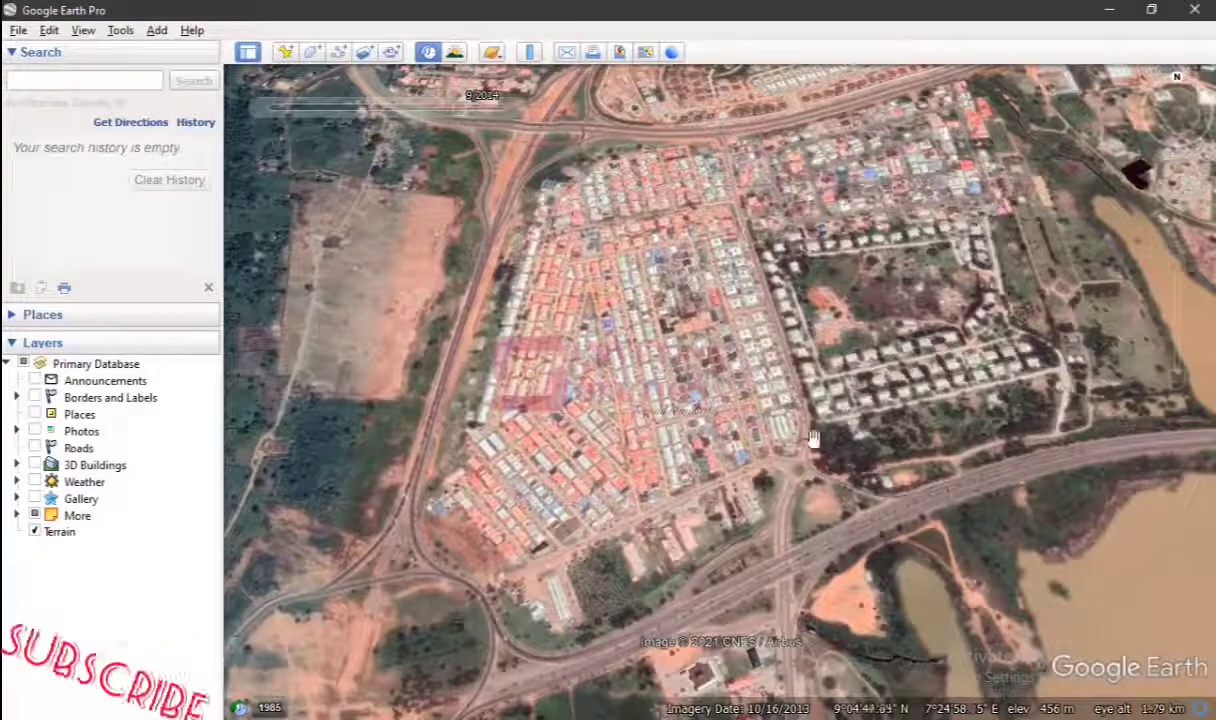
{"action": "scroll", "coordinate": [763, 427], "scroll_direction": "down", "scroll_amount": 2}
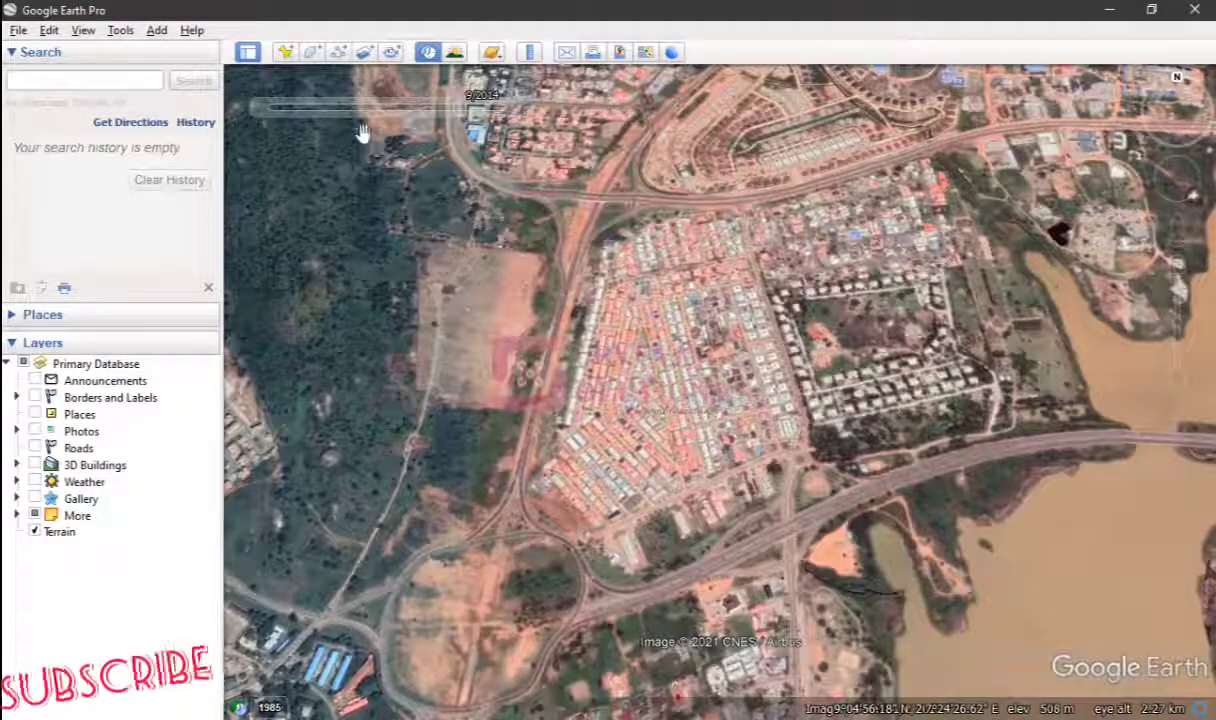
Step the end date year back to 2013 and 2012, then enter year 20 and close the options
{"action": "left_click", "coordinate": [517, 80]}
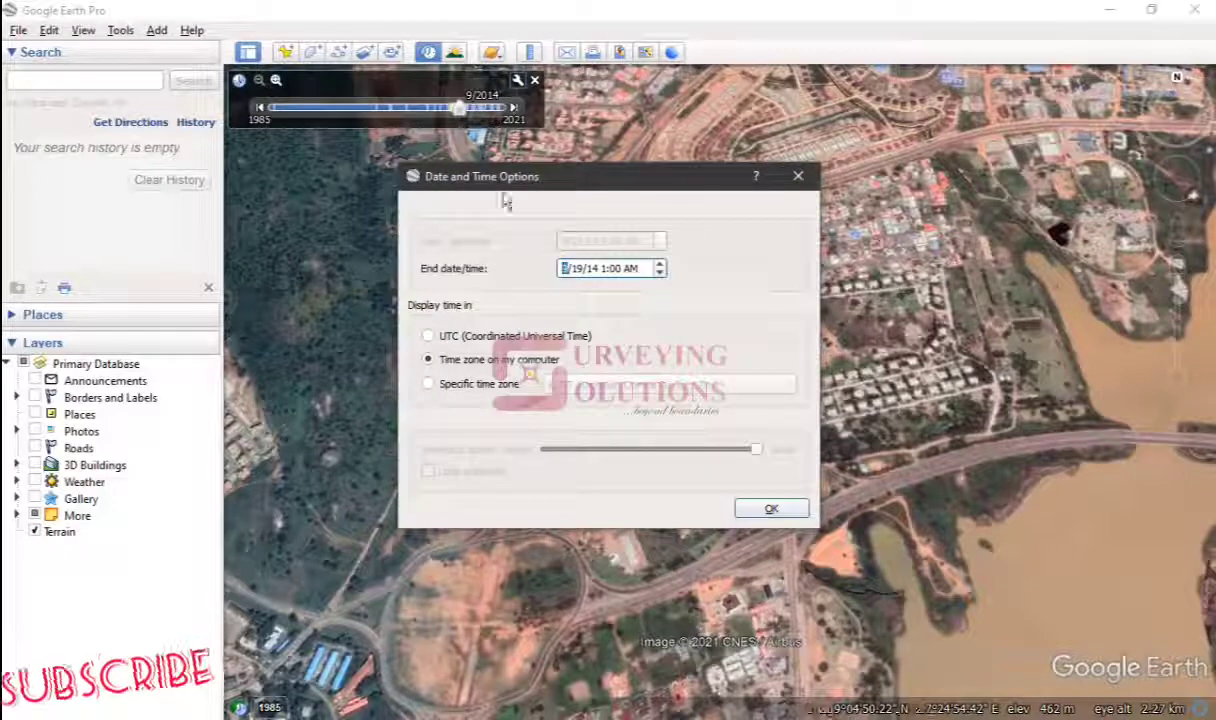
{"action": "left_click_drag", "start_coordinate": [597, 190], "coordinate": [148, 267]}
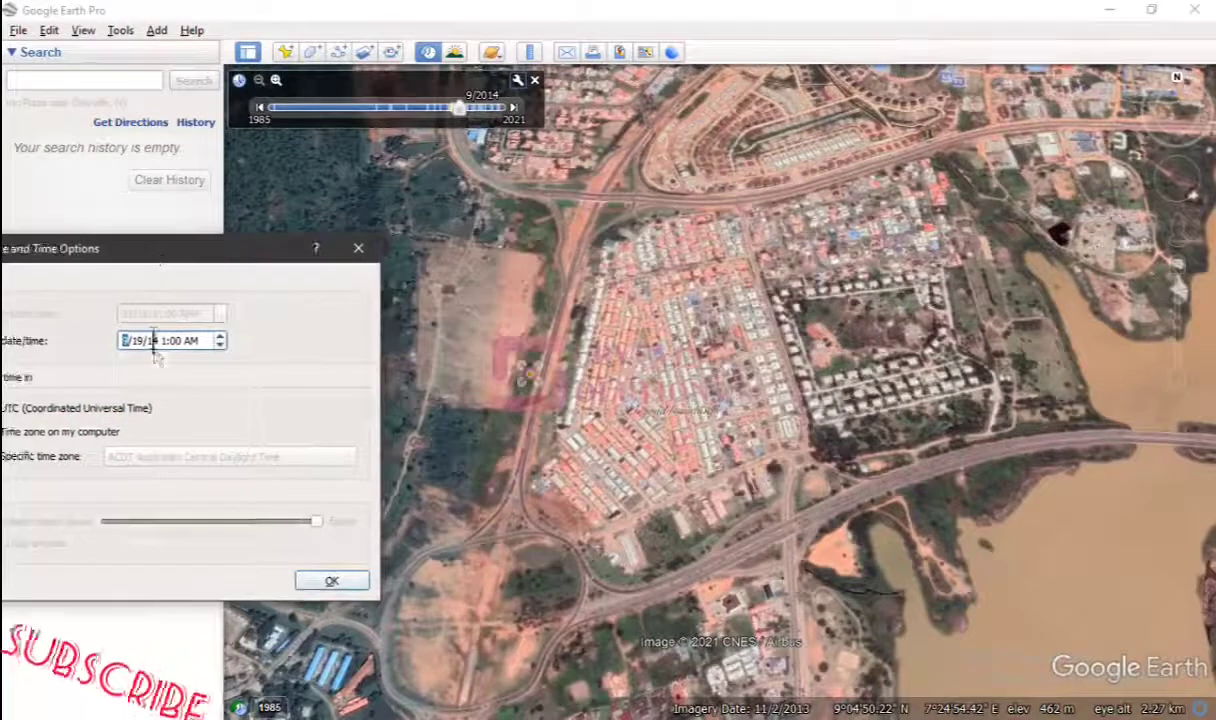
{"action": "left_click", "coordinate": [152, 340]}
{"action": "key", "text": "Down"}
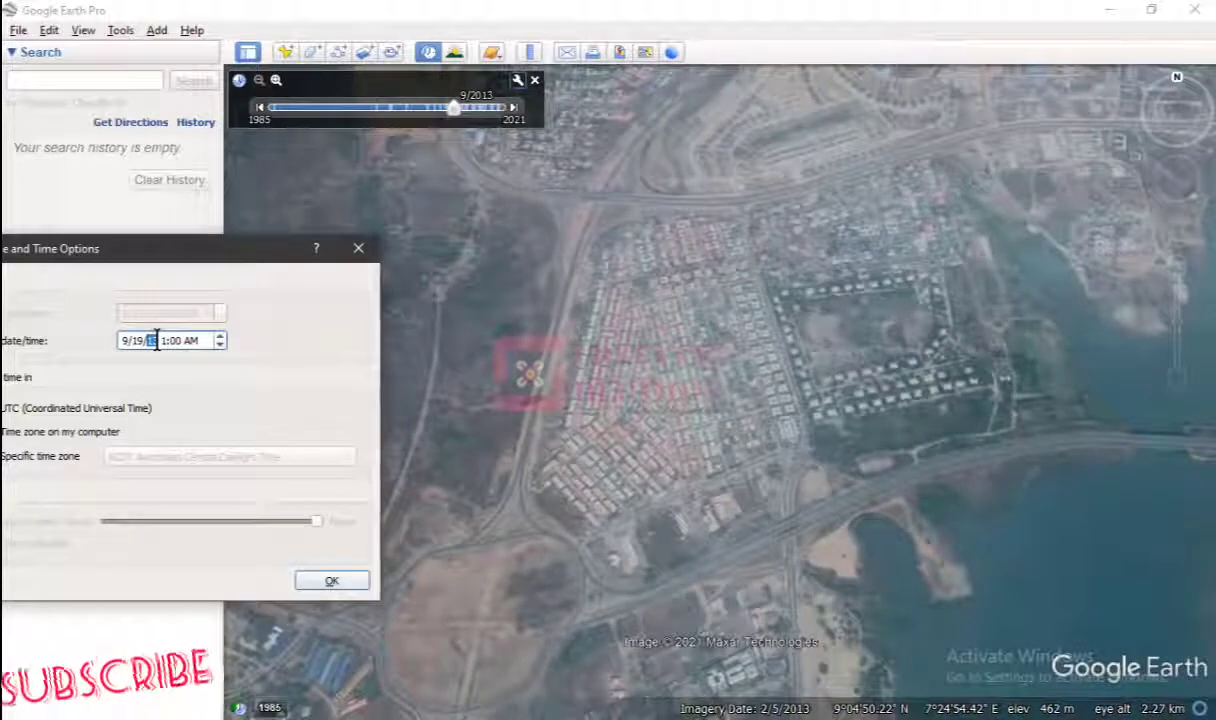
{"action": "key", "text": "Down"}
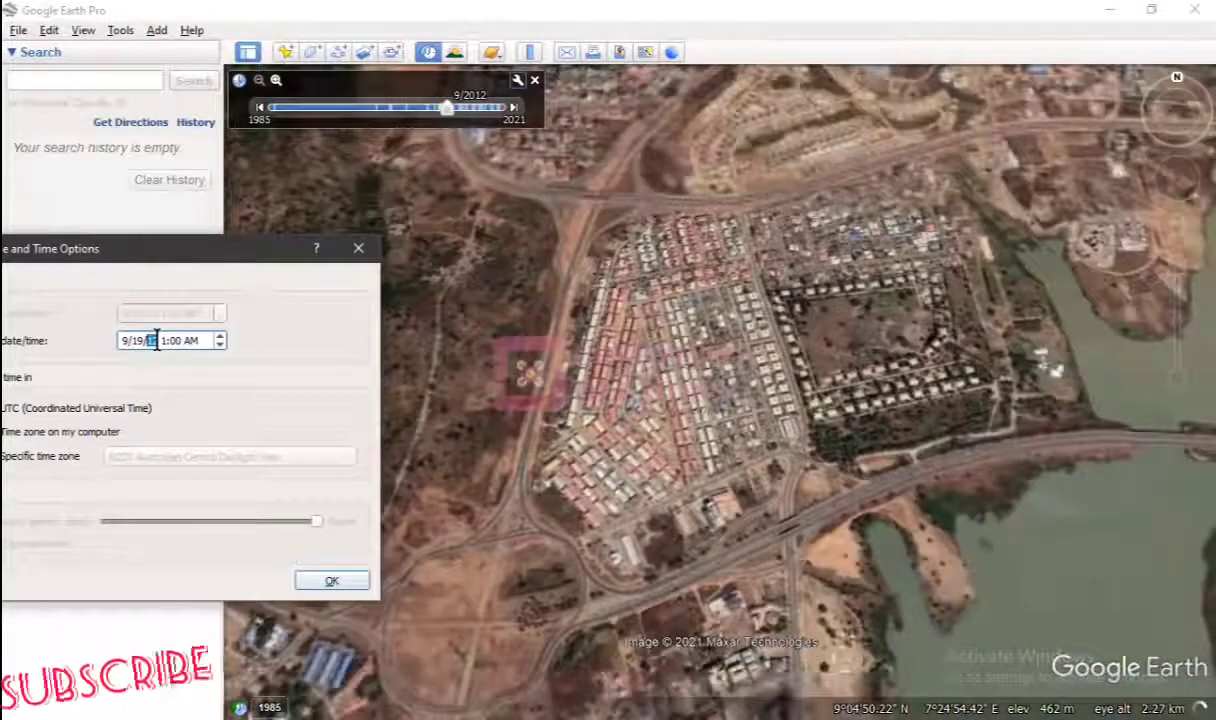
{"action": "left_click_drag", "start_coordinate": [182, 260], "coordinate": [275, 322]}
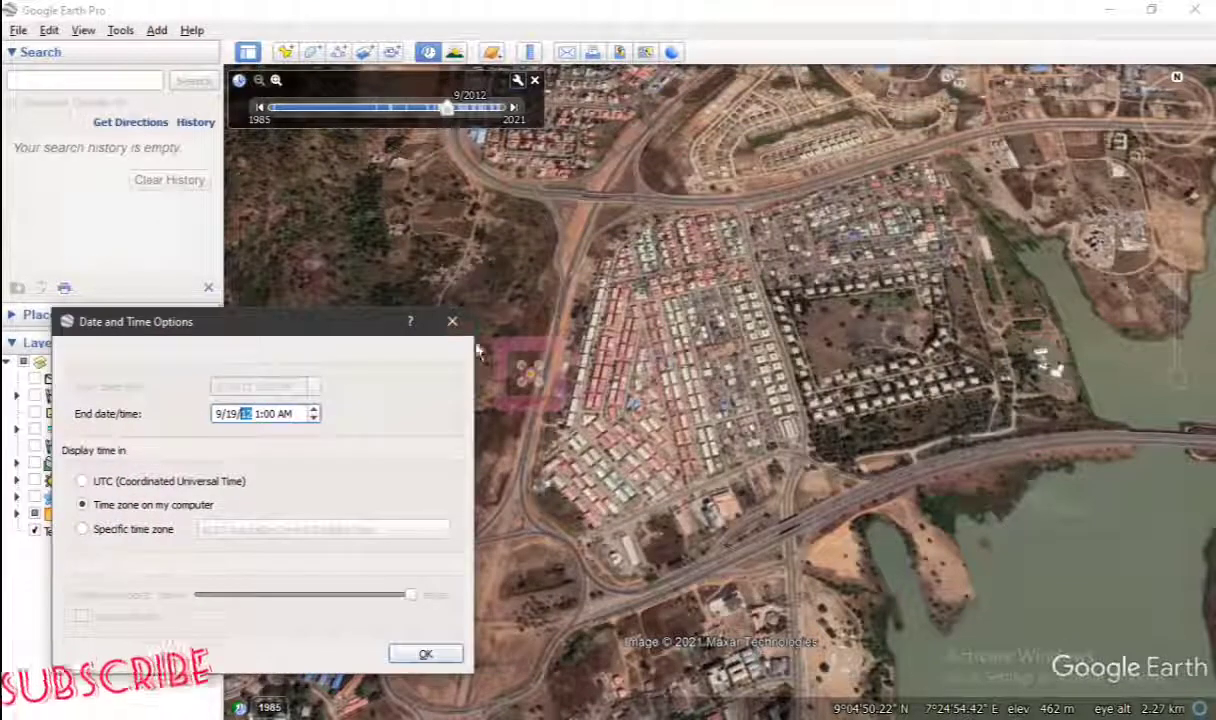
{"action": "type", "text": "20"}
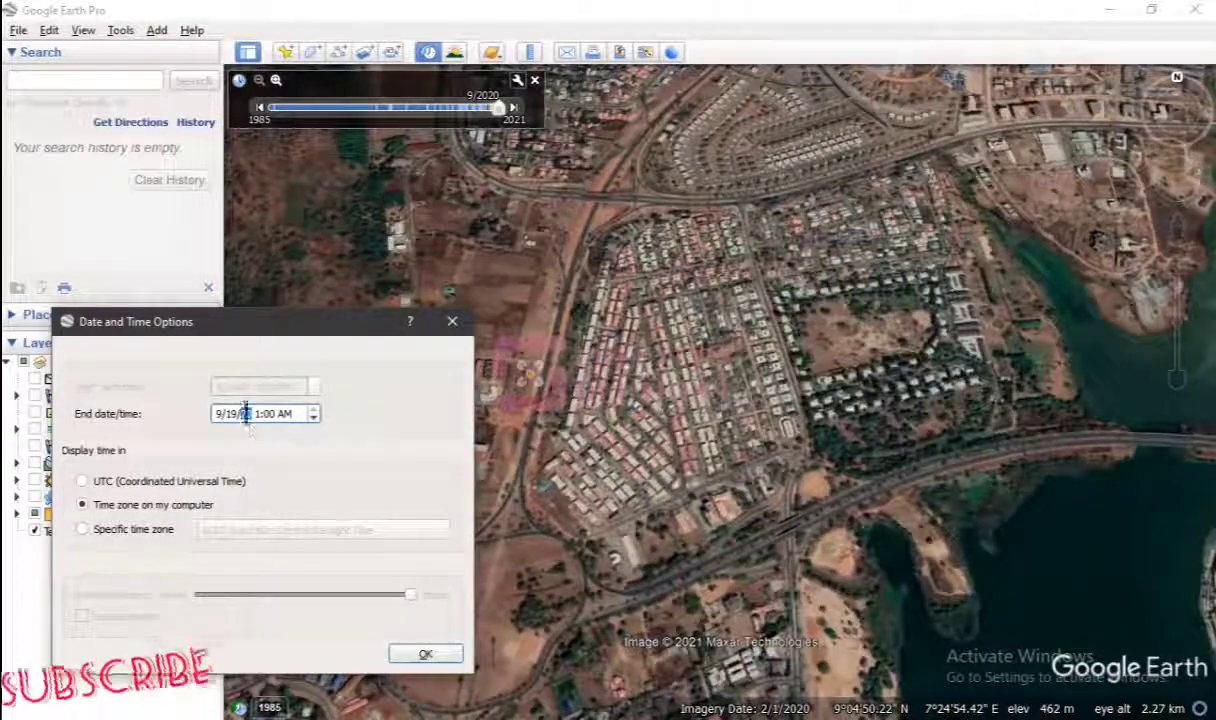
{"action": "left_click", "coordinate": [452, 321]}
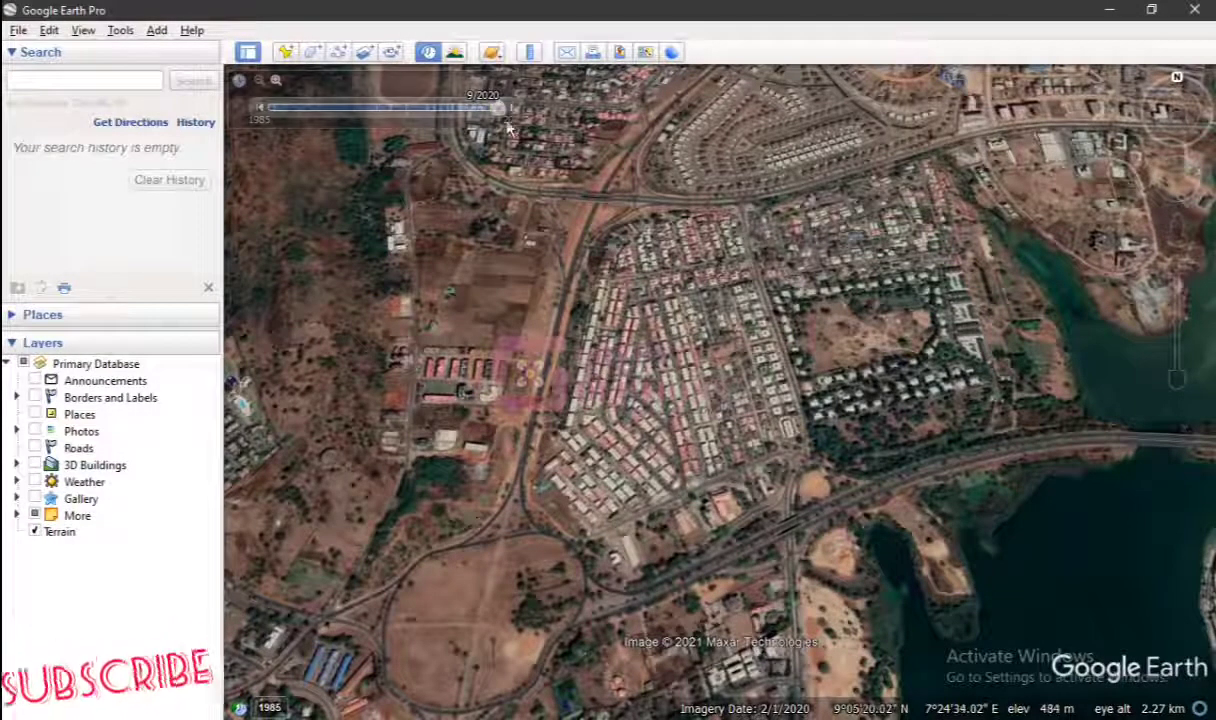
Turn off historical imagery for the current 1/15/2021 view and zoom out with the lake at lower right
{"action": "left_click", "coordinate": [534, 81]}
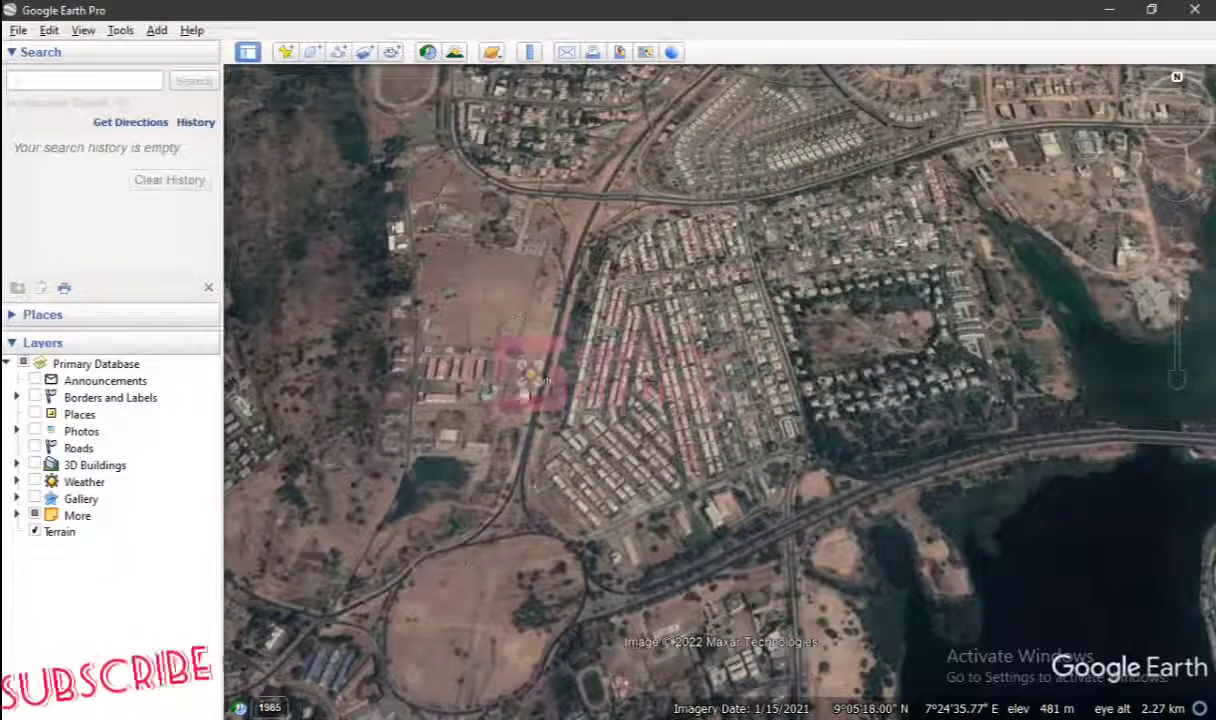
{"action": "scroll", "coordinate": [567, 374], "scroll_direction": "down", "scroll_amount": 3}
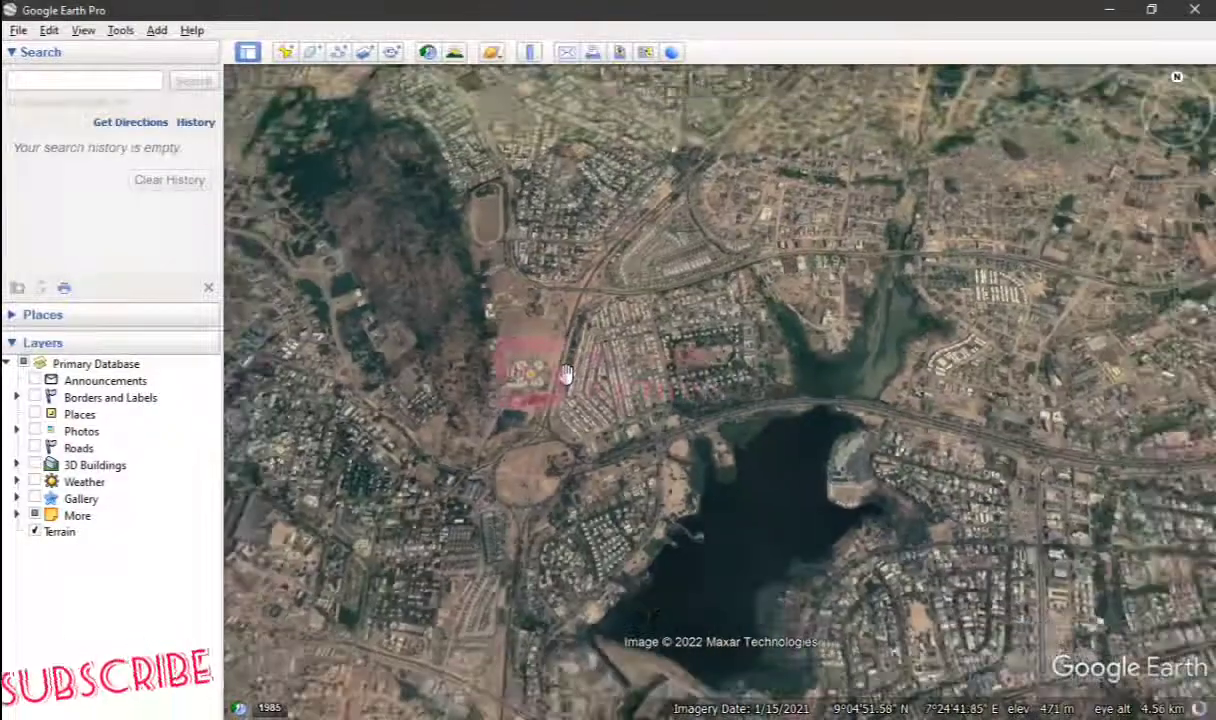
{"action": "left_click_drag", "start_coordinate": [418, 345], "coordinate": [684, 402]}
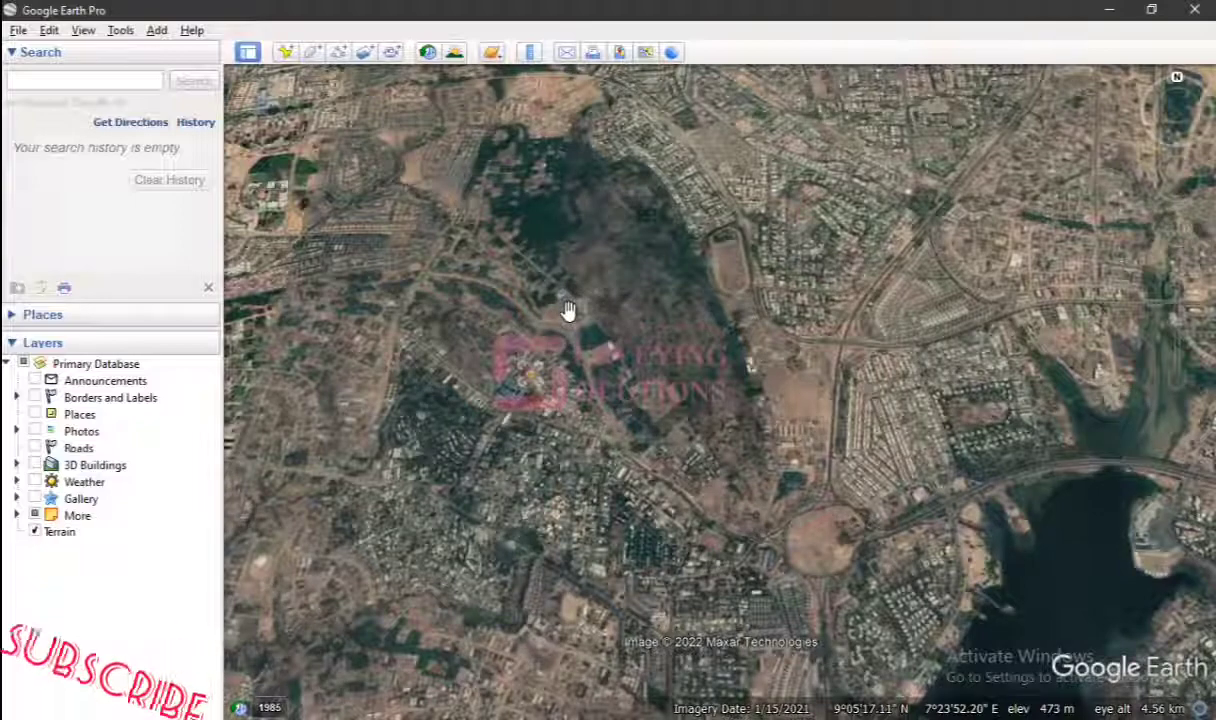
{"action": "scroll", "coordinate": [575, 262], "scroll_direction": "down", "scroll_amount": 2}
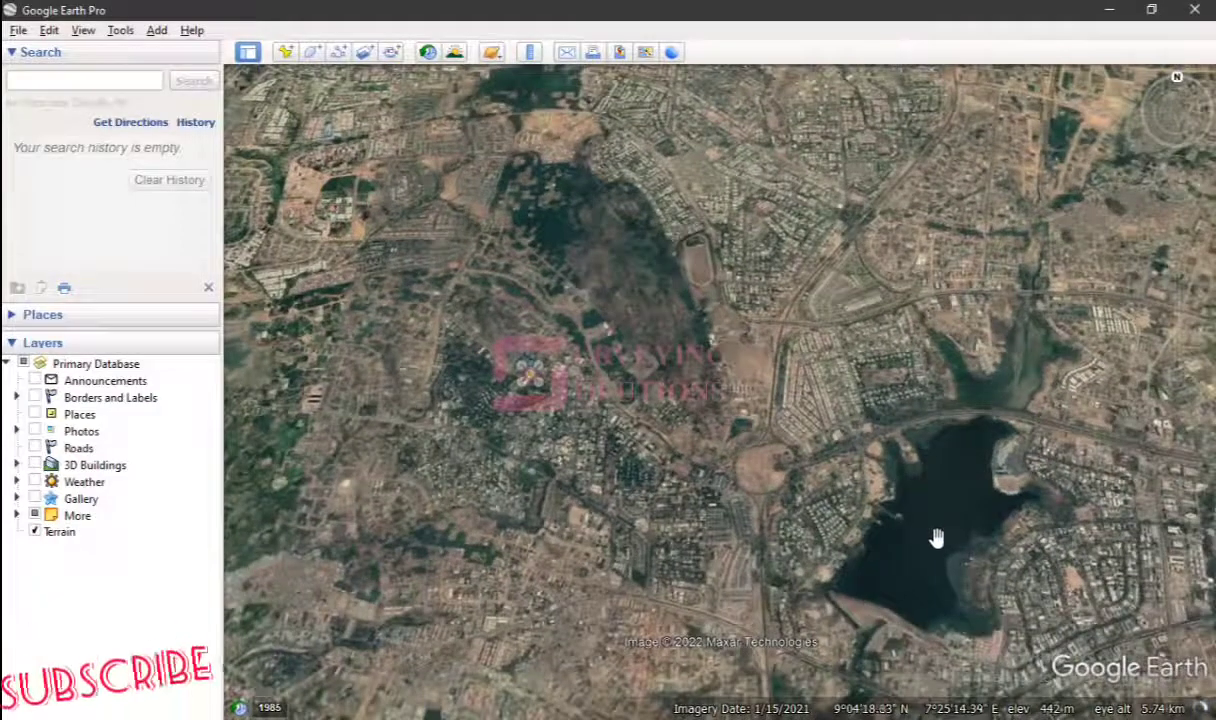
{"action": "scroll", "coordinate": [937, 535], "scroll_direction": "down", "scroll_amount": 1}
{"action": "scroll", "coordinate": [937, 535], "scroll_direction": "up", "scroll_amount": 2}
{"action": "scroll", "coordinate": [733, 480], "scroll_direction": "up", "scroll_amount": 2}
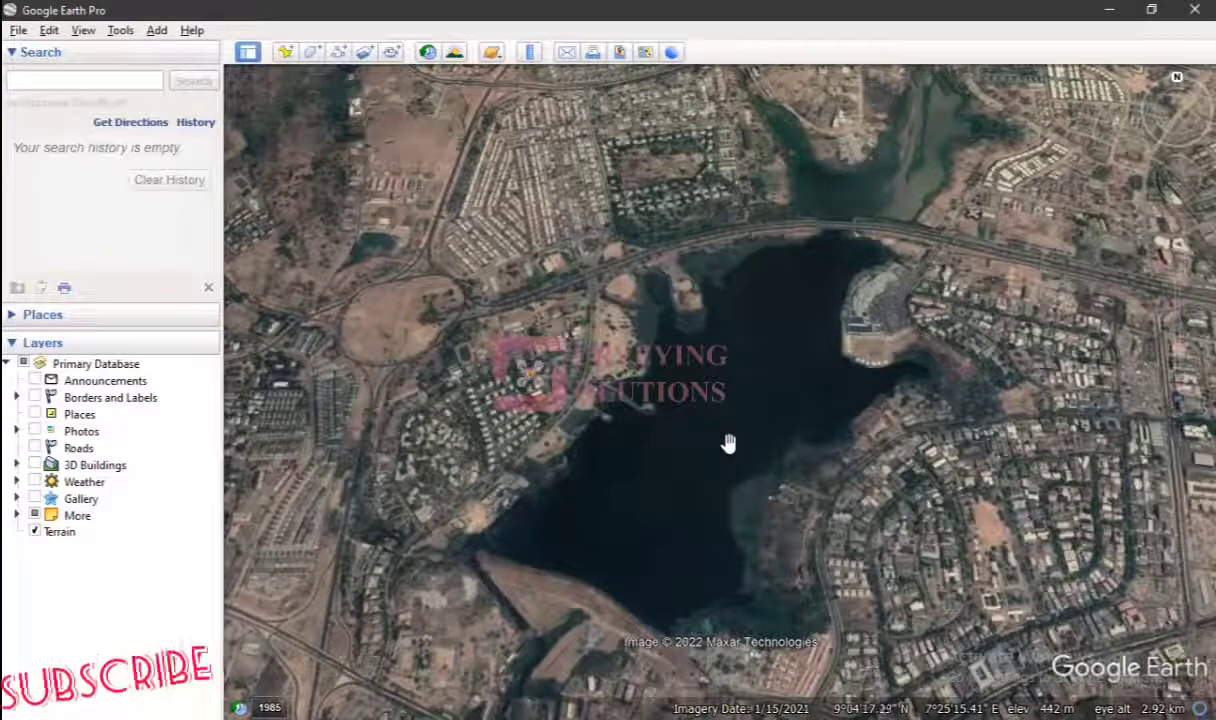
{"action": "scroll", "coordinate": [537, 353], "scroll_direction": "down", "scroll_amount": 3}
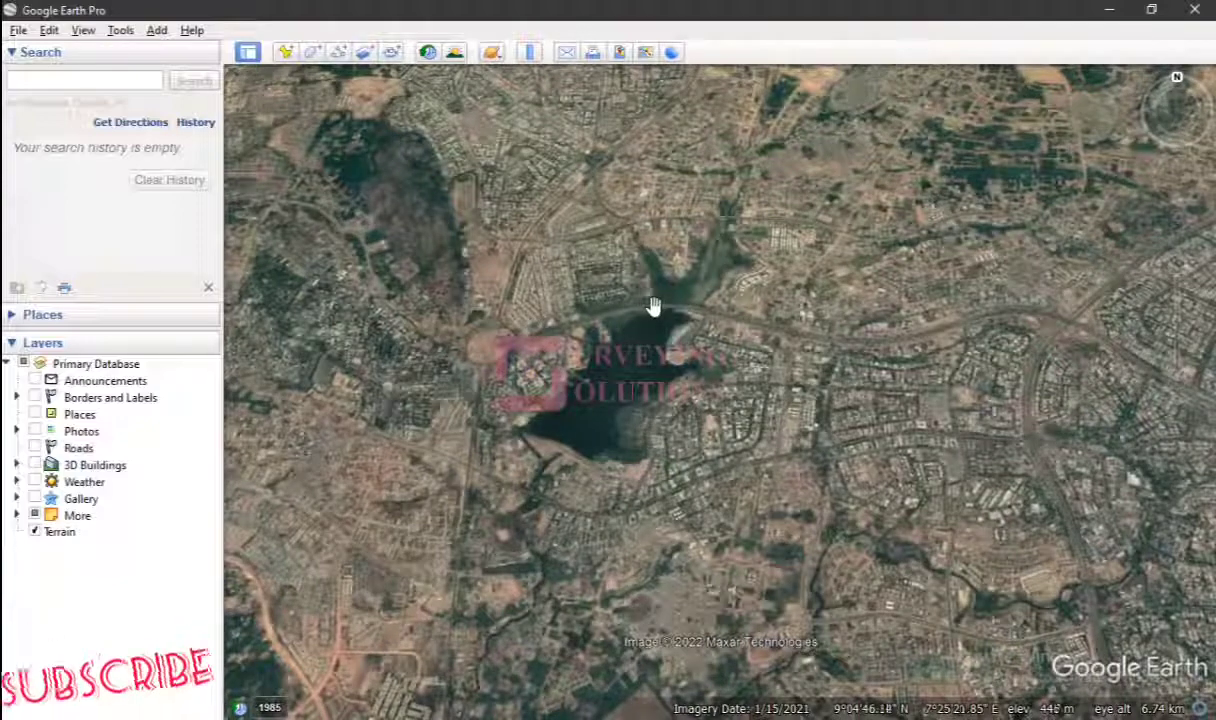
{"action": "scroll", "coordinate": [505, 233], "scroll_direction": "down", "scroll_amount": 5}
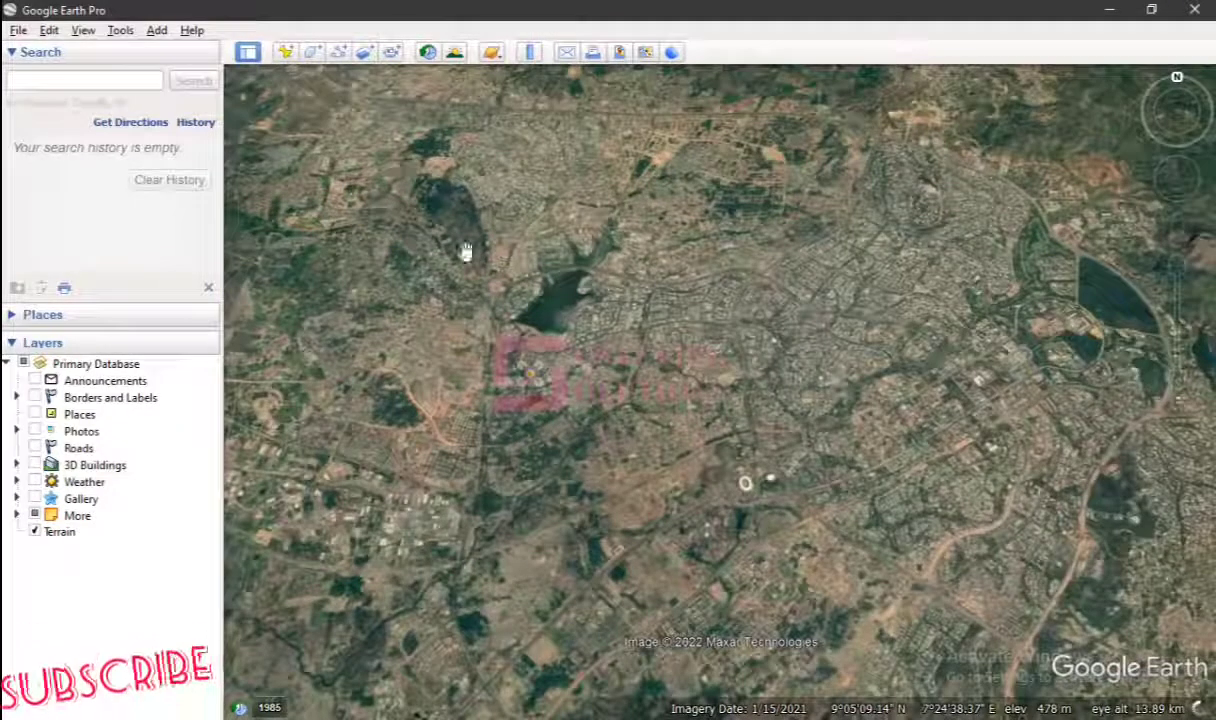
{"action": "scroll", "coordinate": [413, 226], "scroll_direction": "up", "scroll_amount": 5}
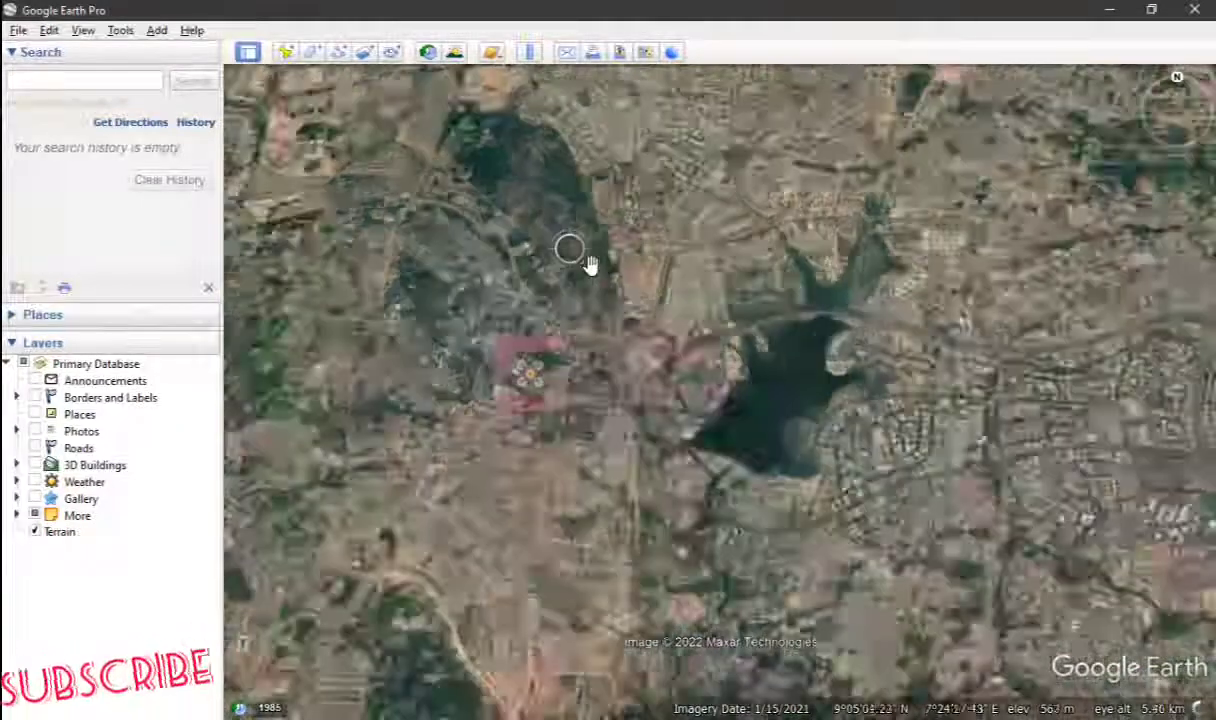